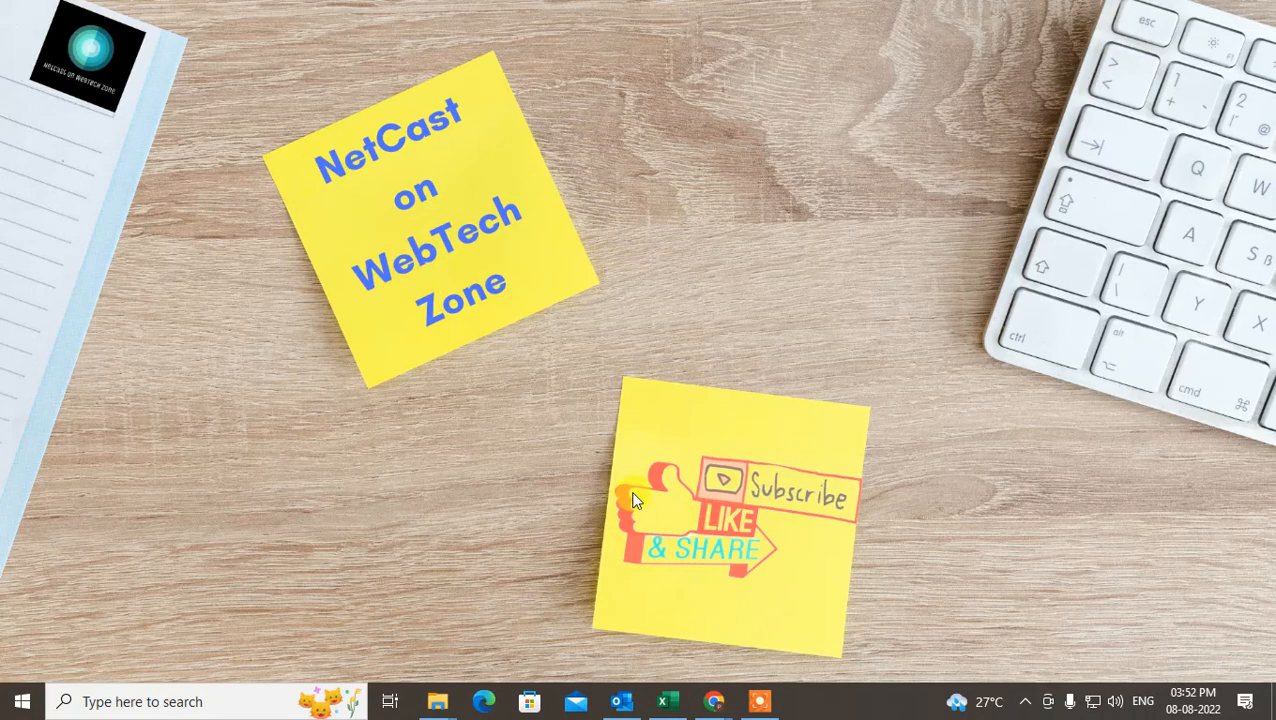
Switch to Outlook and open the Junk E-mail Options for the Gmail inbox.
click(621, 701)
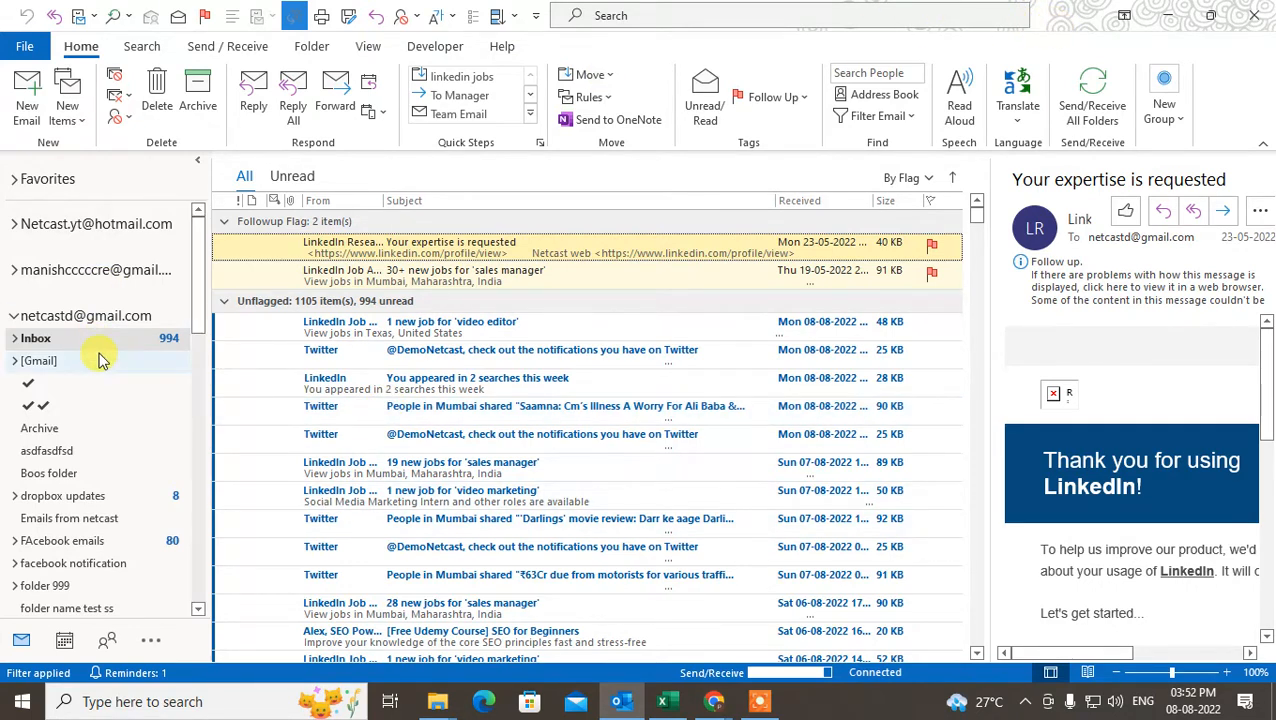
key(Up)
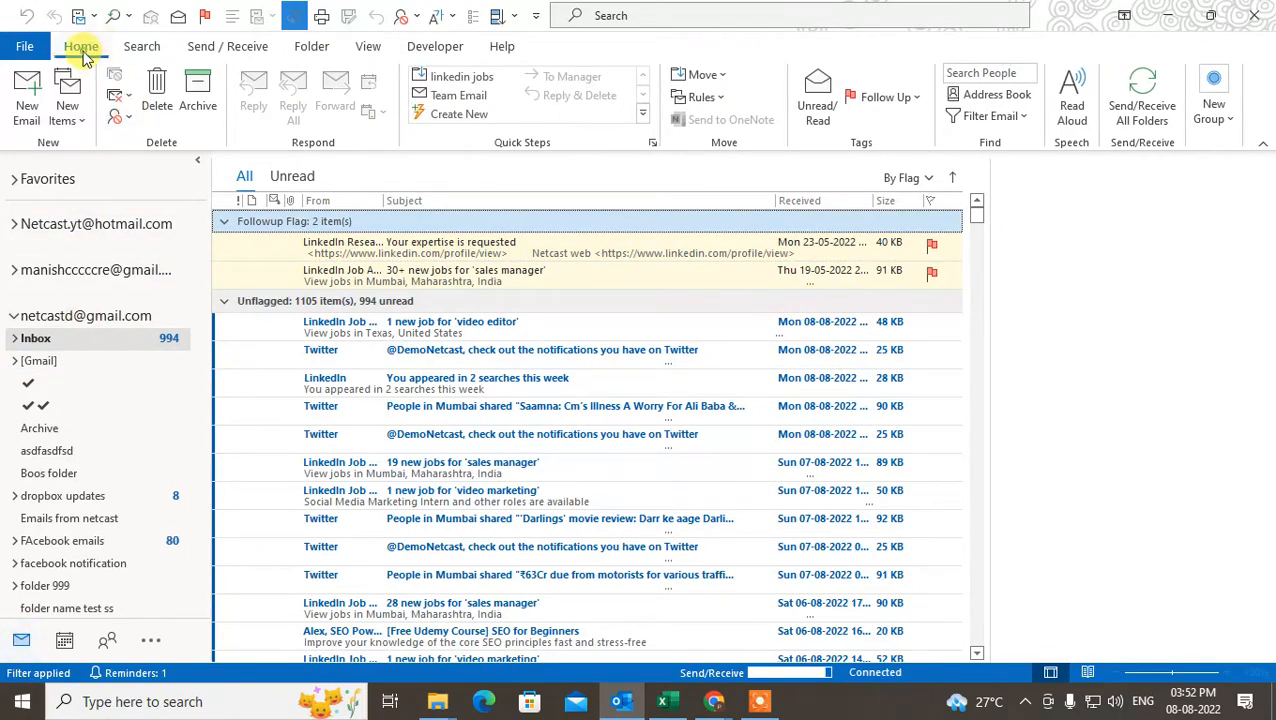
click(128, 122)
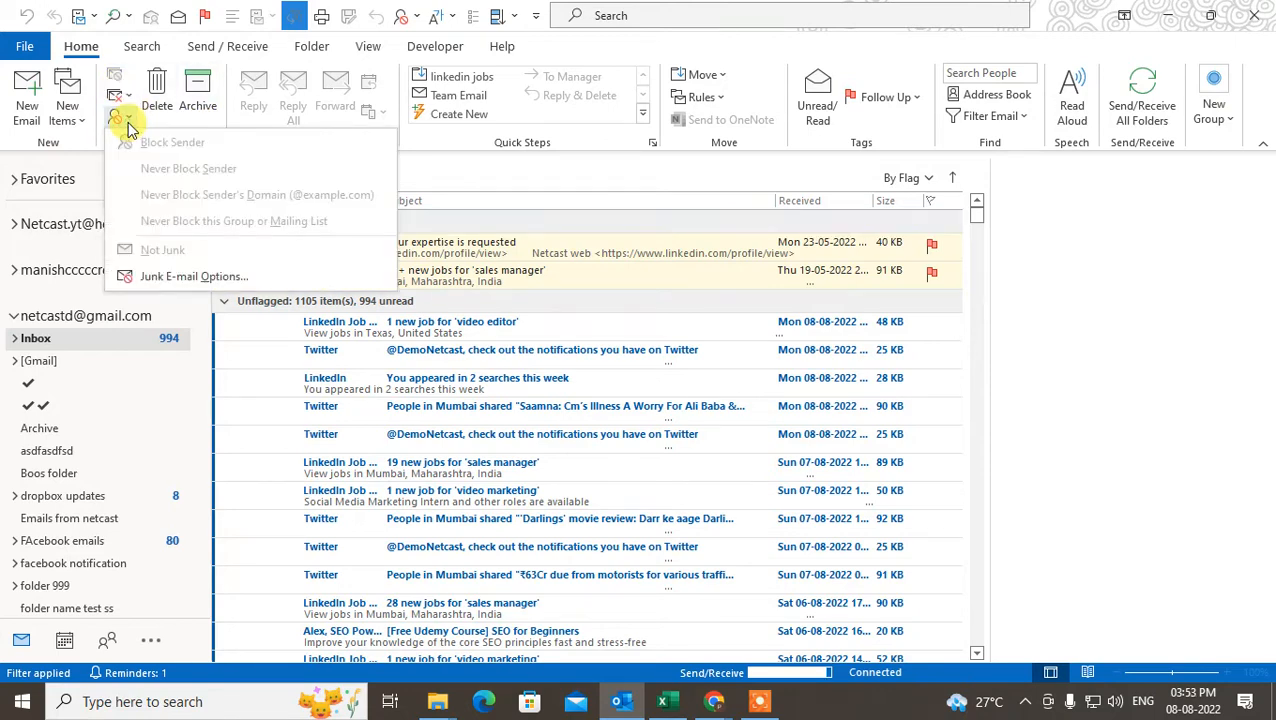
click(177, 276)
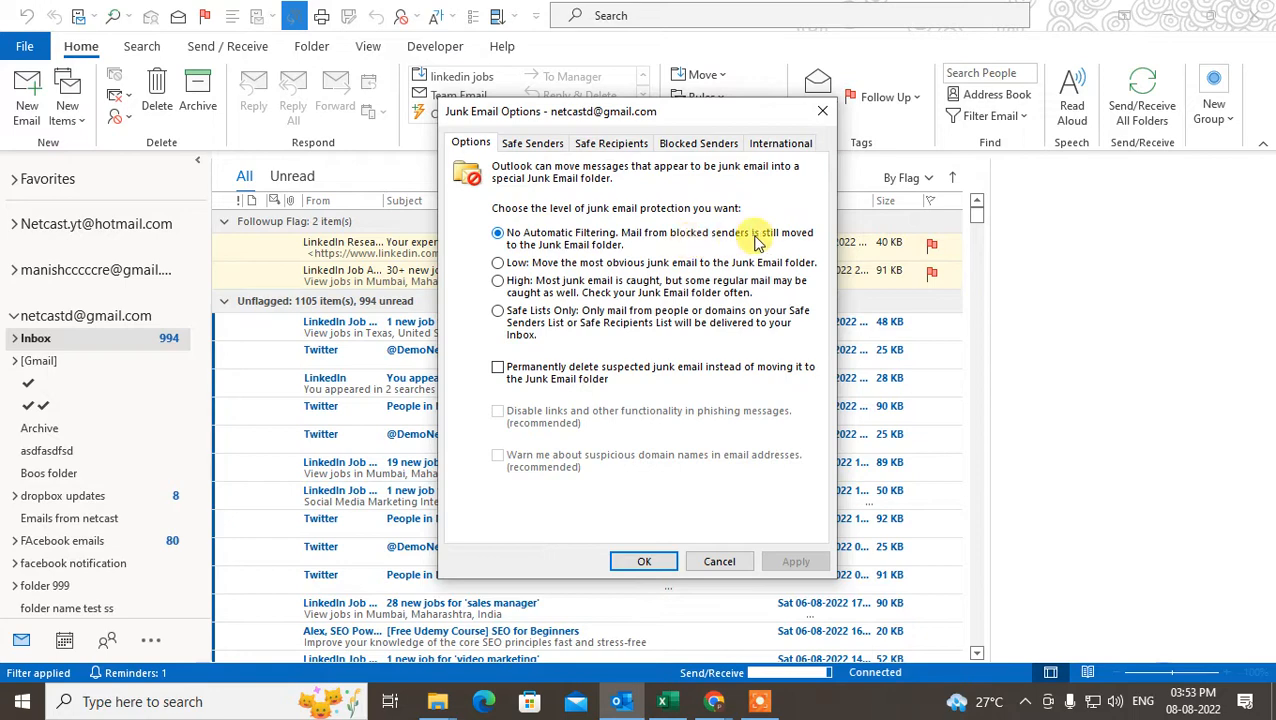
Try the Low, High, Safe Lists Only and No Automatic Filtering protection levels, ending with High.
click(512, 266)
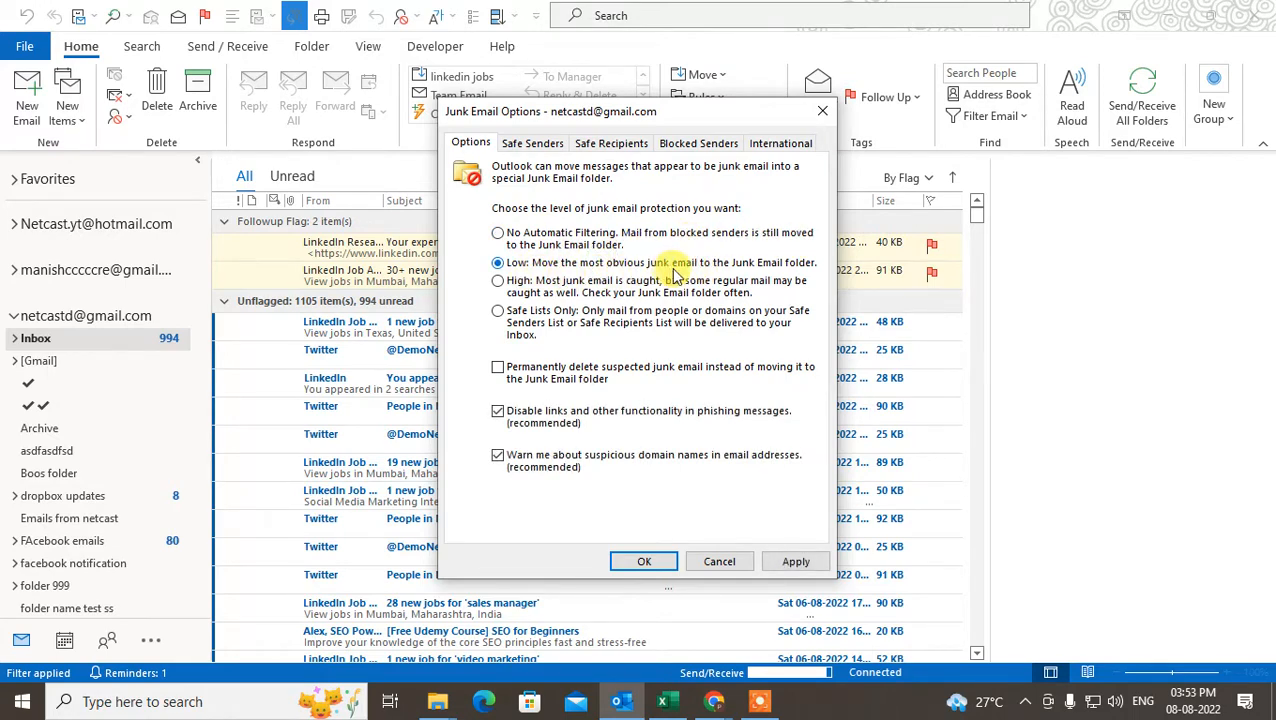
click(560, 287)
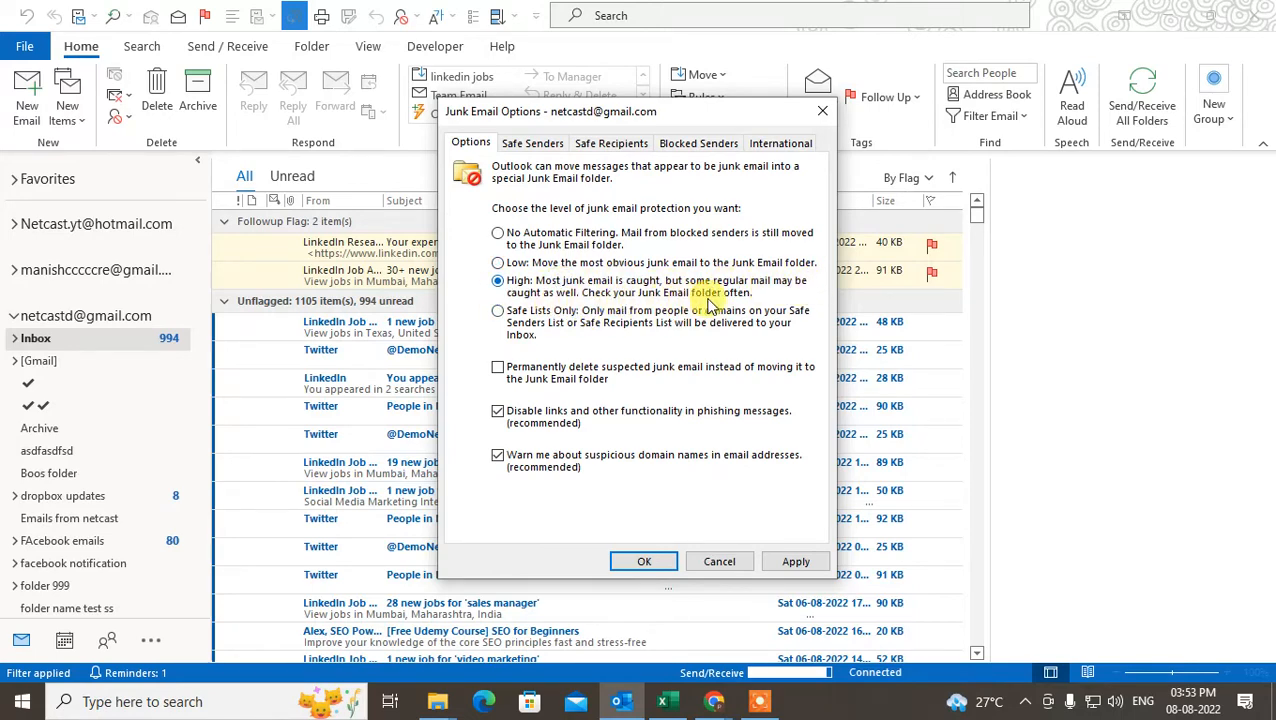
click(612, 311)
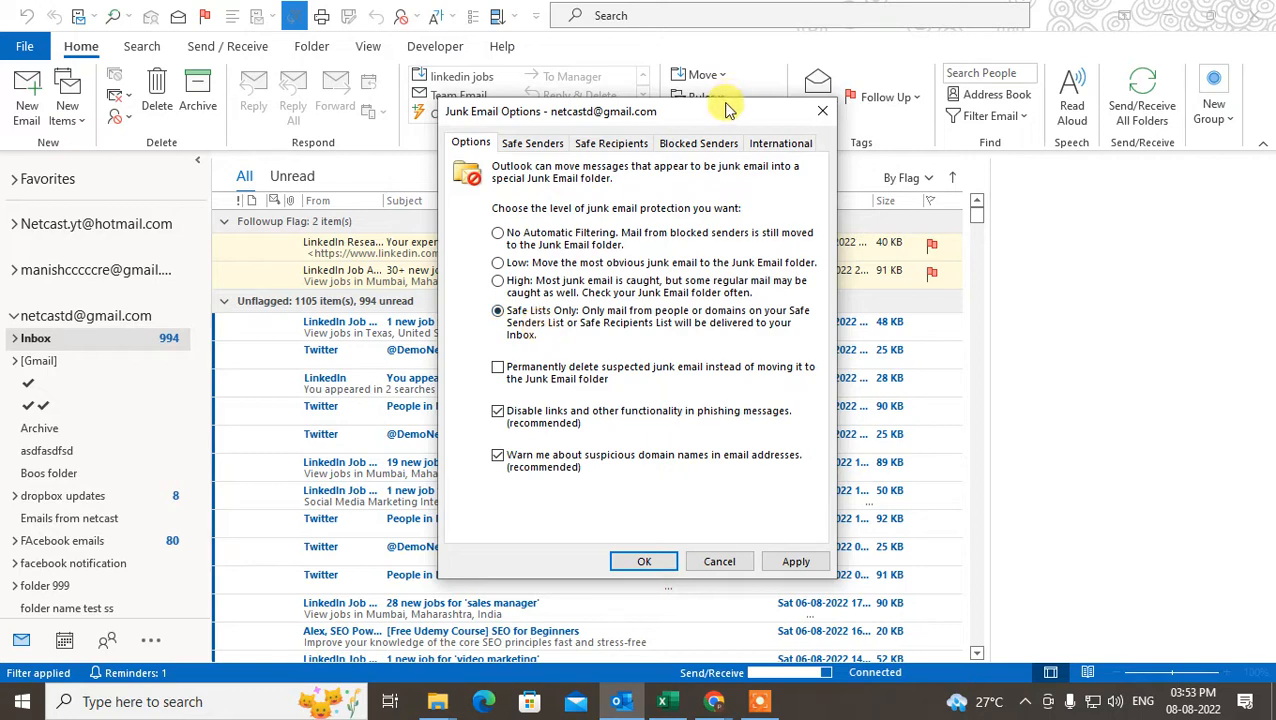
drag(726, 108, 632, 82)
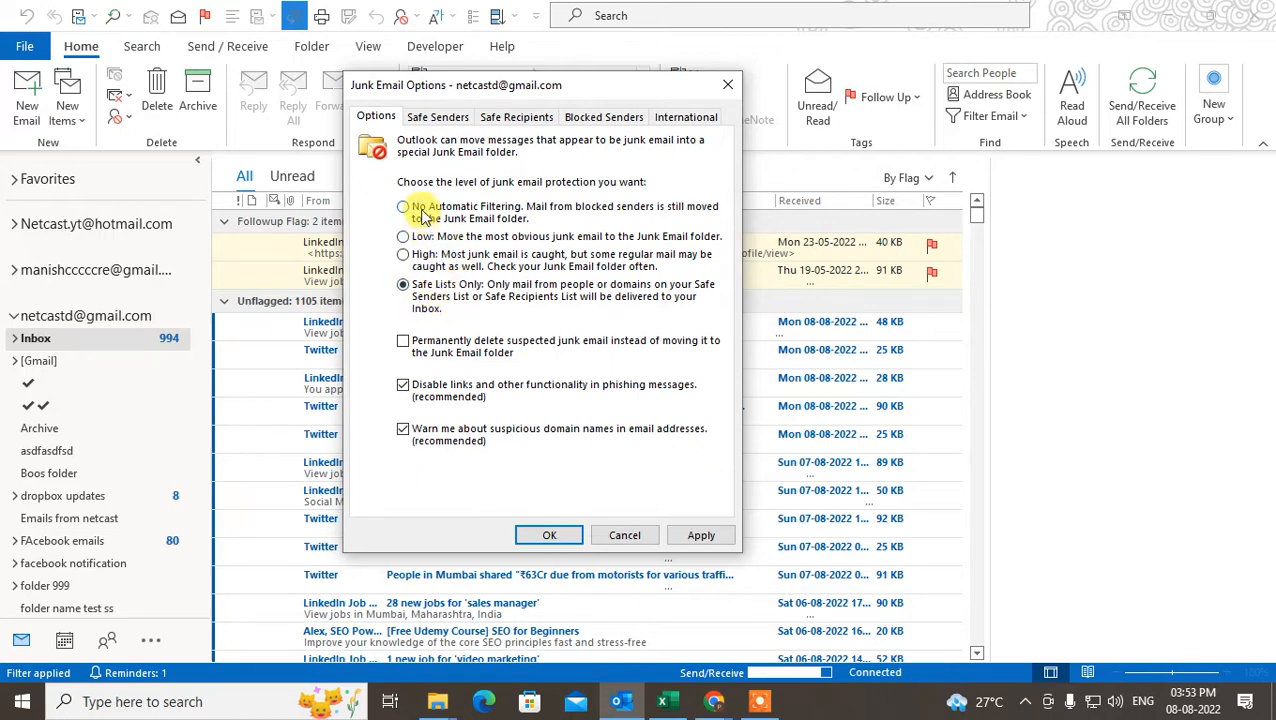
click(520, 214)
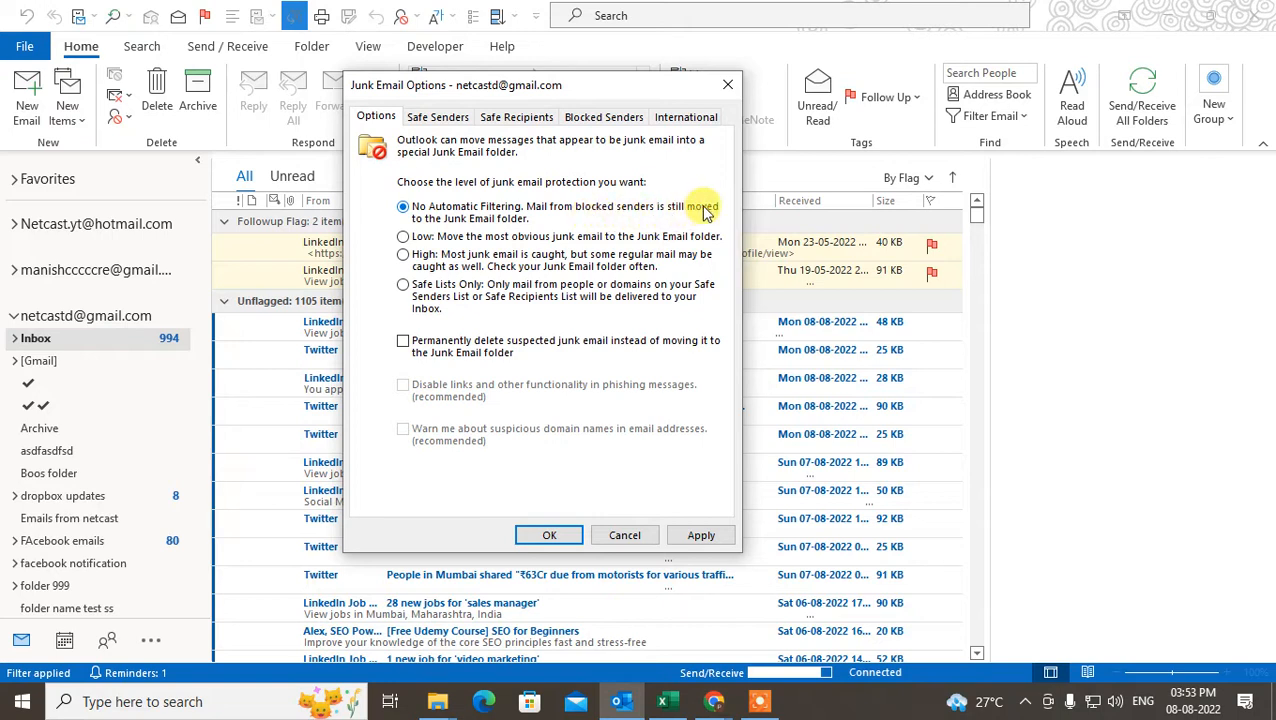
click(456, 237)
click(428, 254)
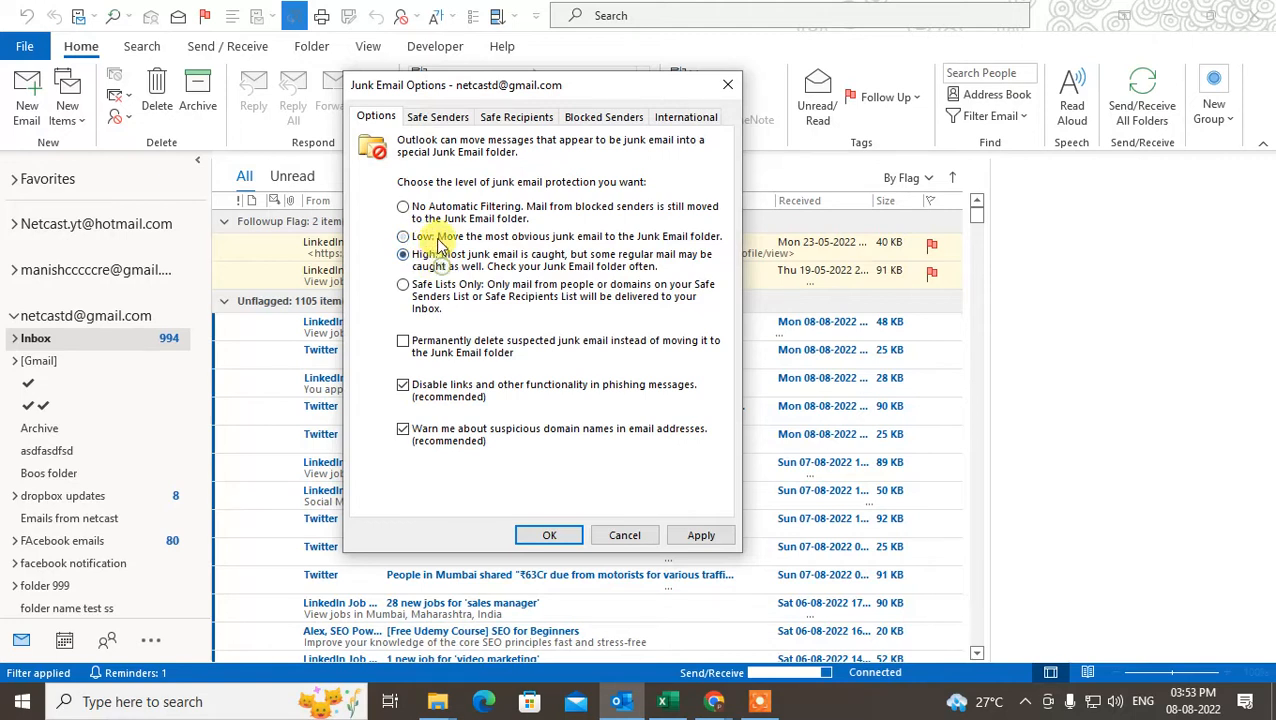
click(424, 238)
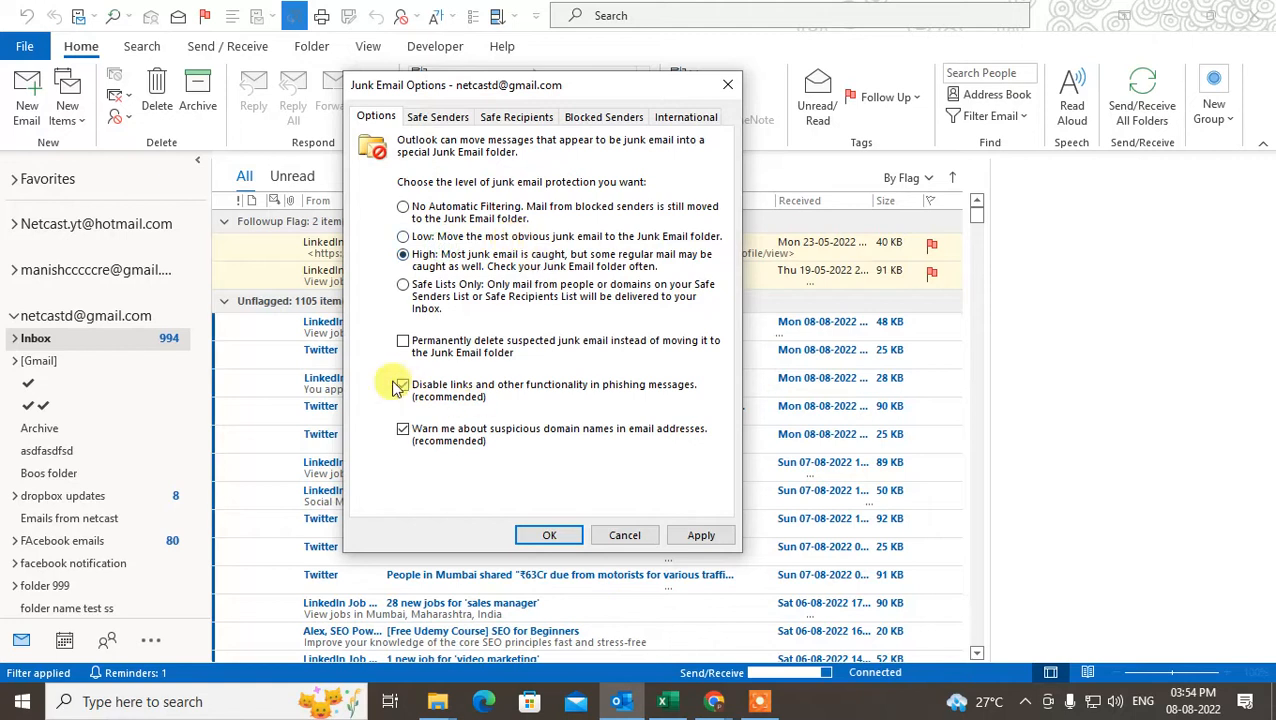
click(441, 338)
click(403, 343)
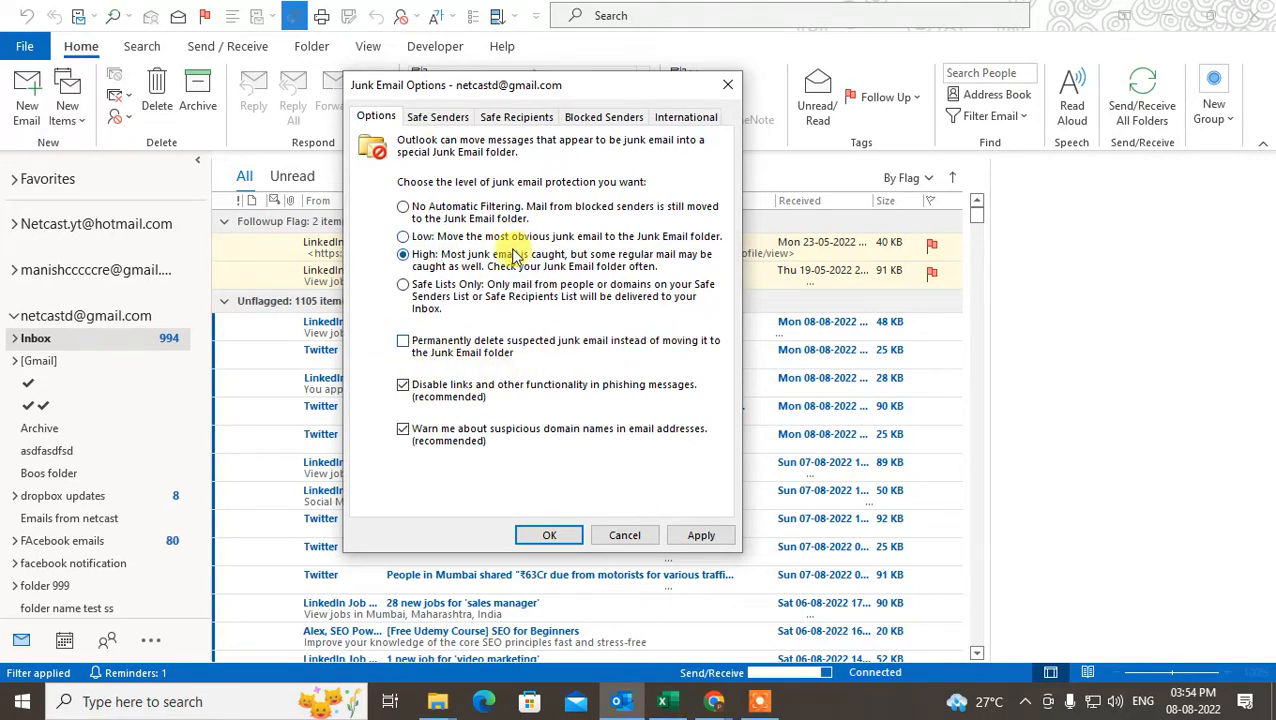
click(424, 260)
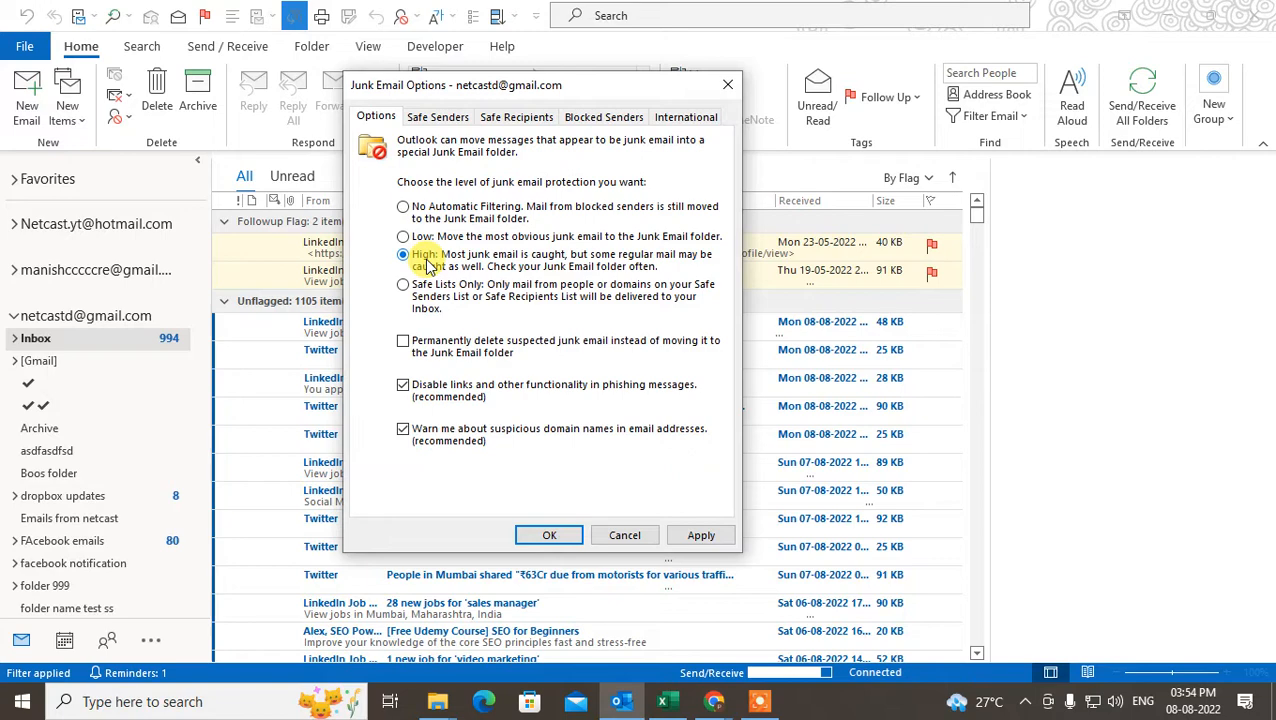
Review the Safe Senders, Safe Recipients and Blocked Senders lists, and close the junk email options without applying changes.
click(445, 117)
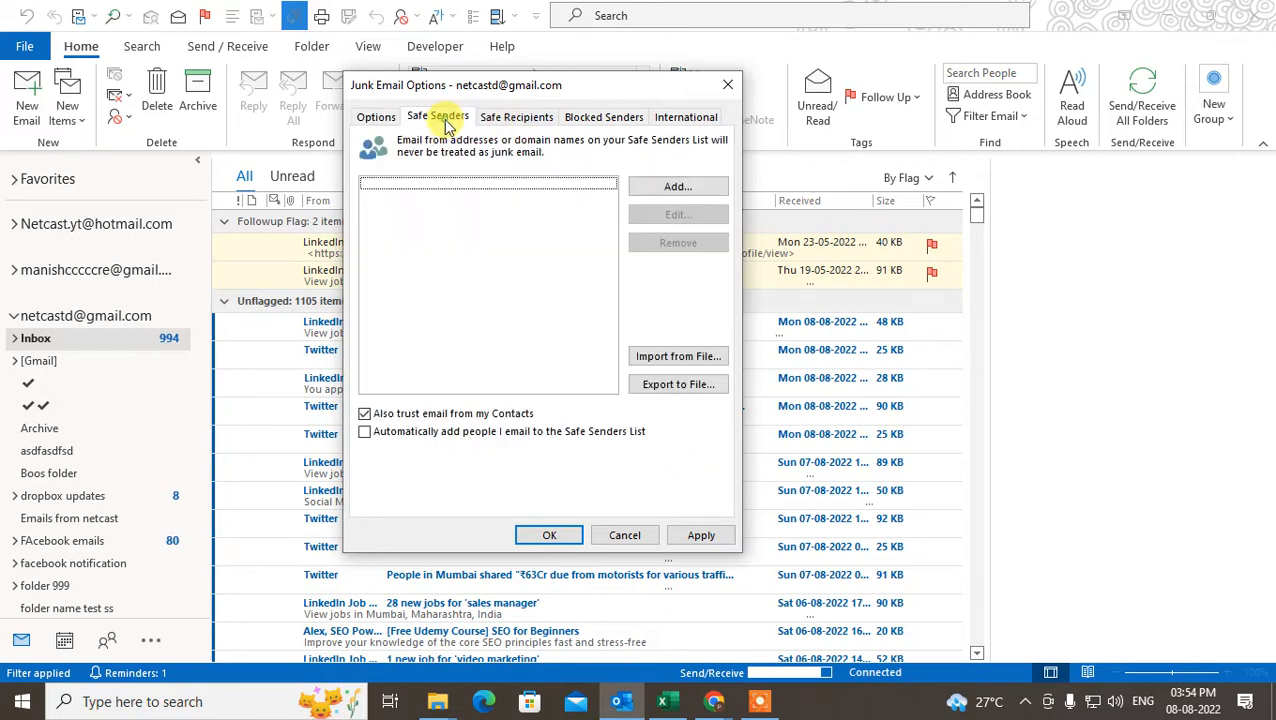
click(427, 185)
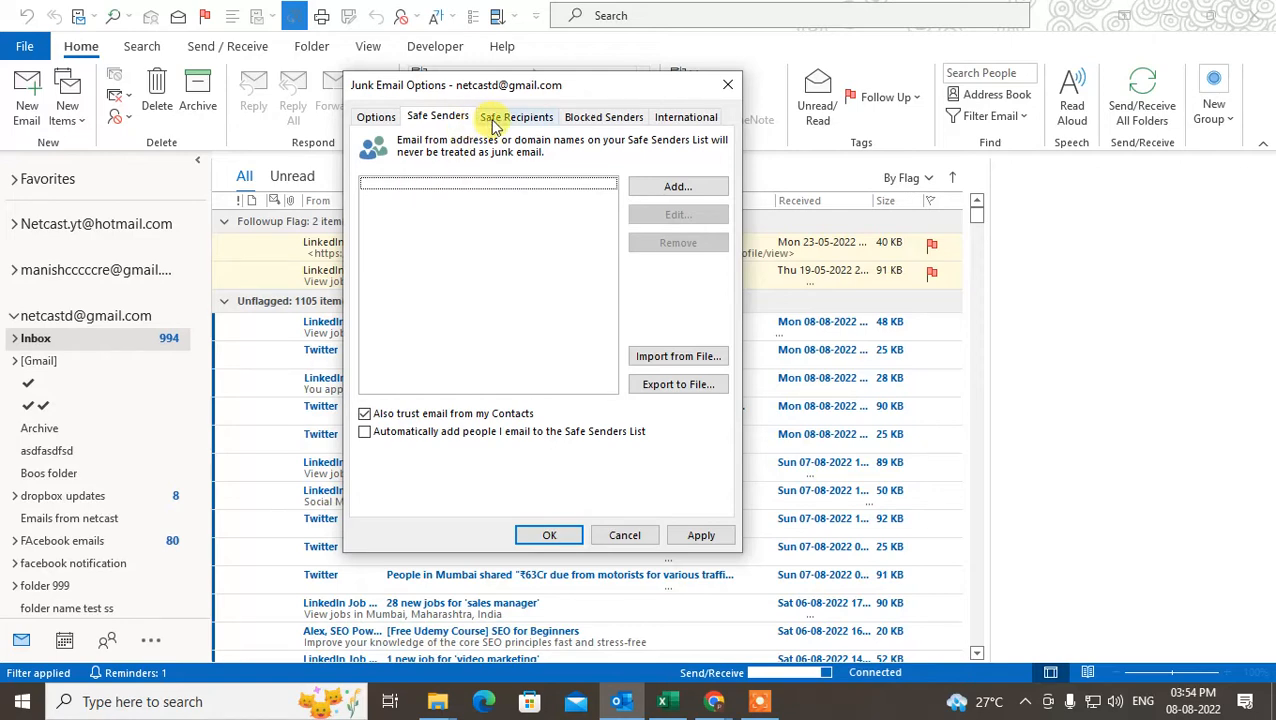
drag(598, 94, 634, 117)
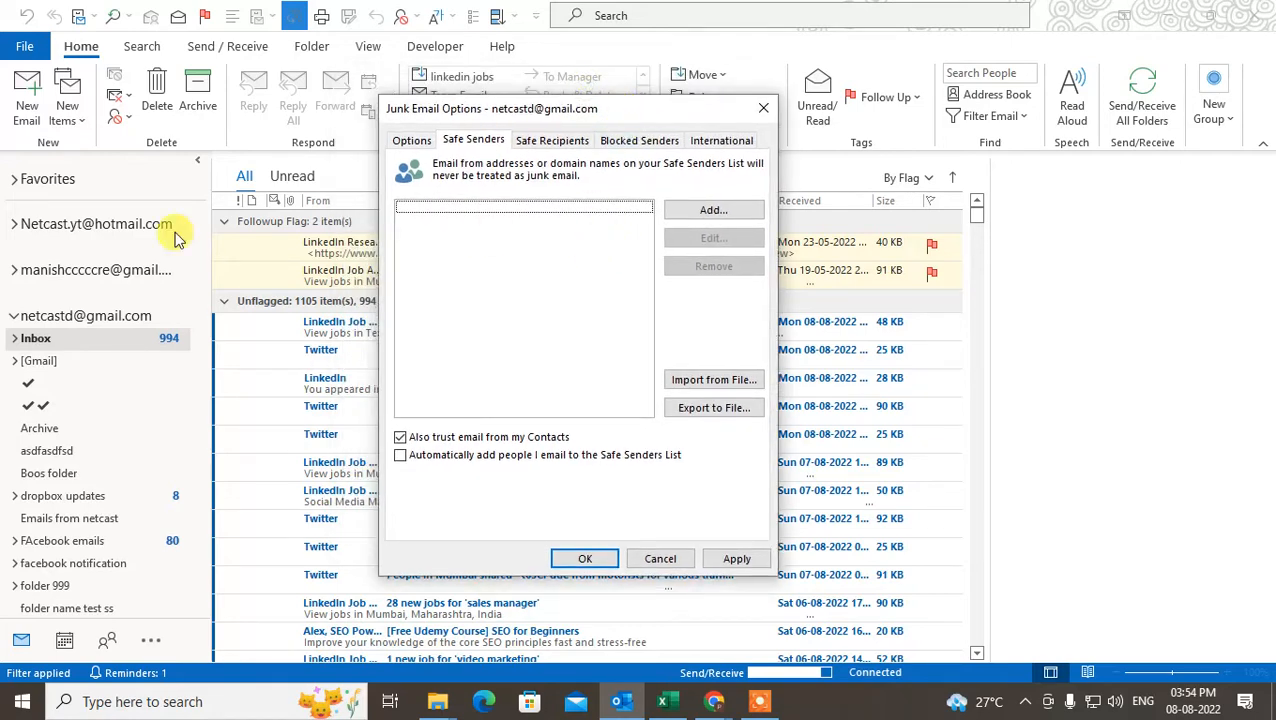
click(548, 145)
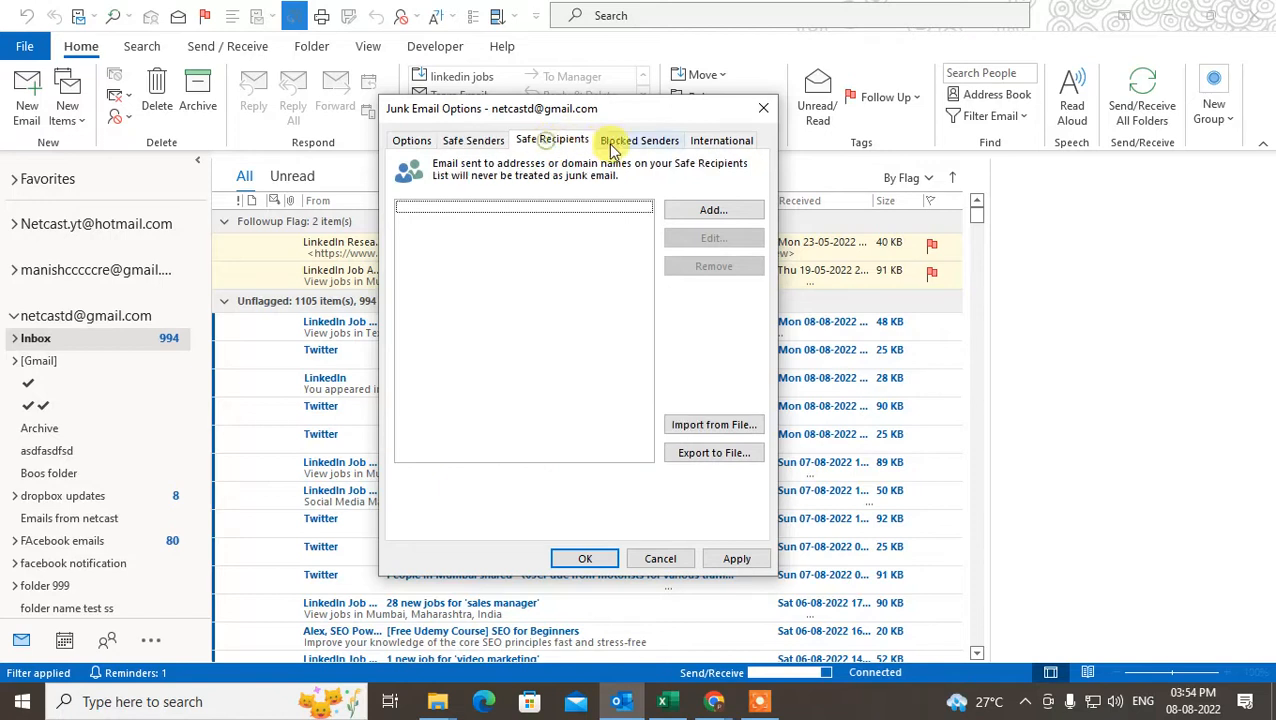
click(612, 141)
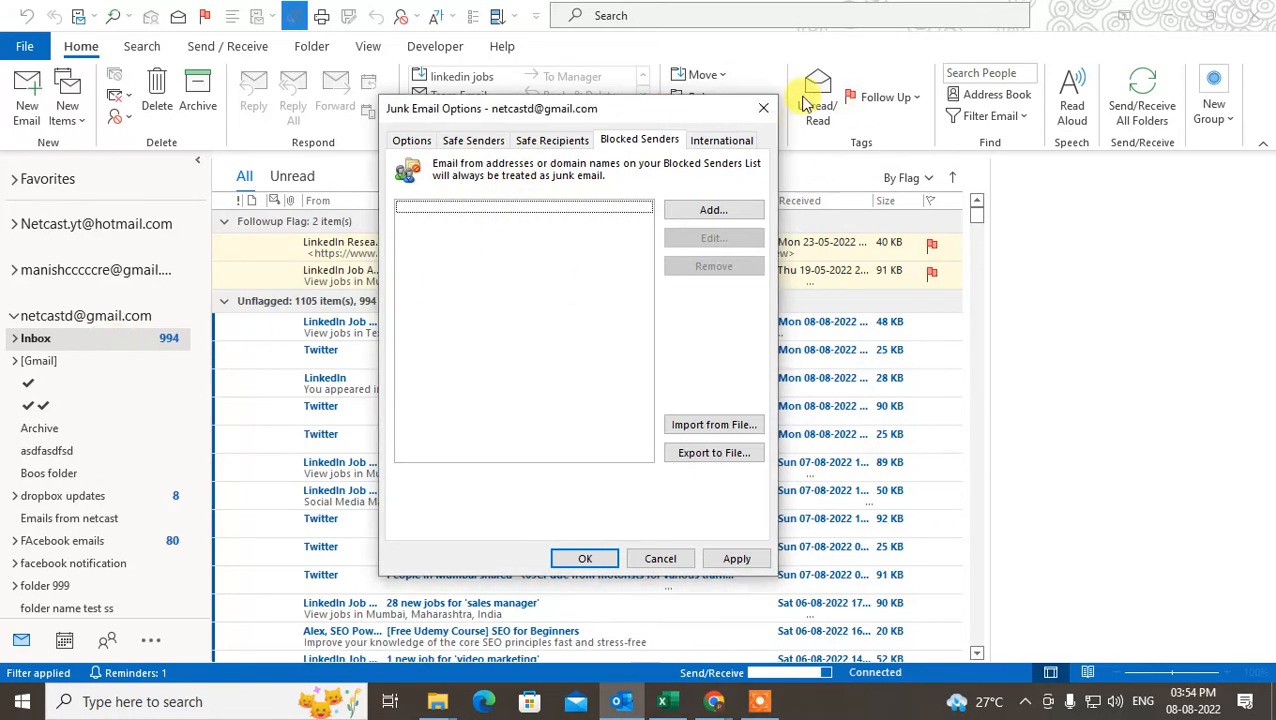
click(765, 110)
Open the Twitter notifications email in its own window and try to select the domain part of the sender's address.
click(352, 360)
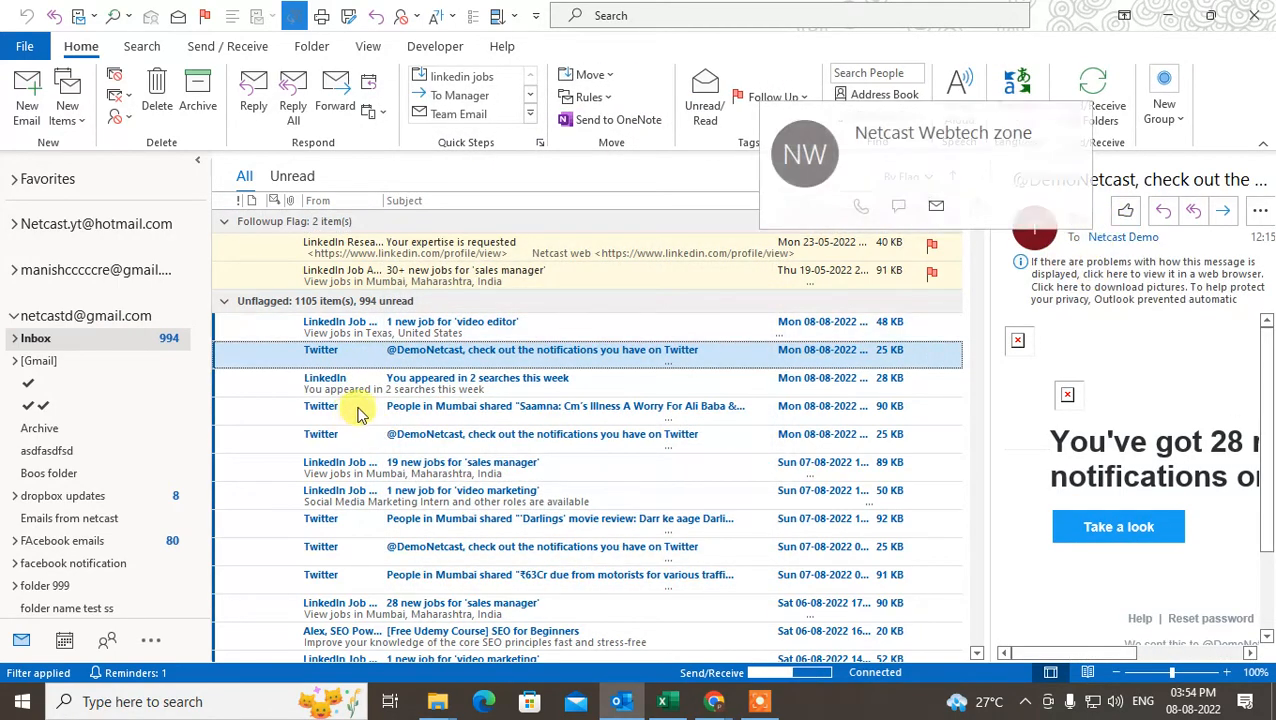
double_click(365, 362)
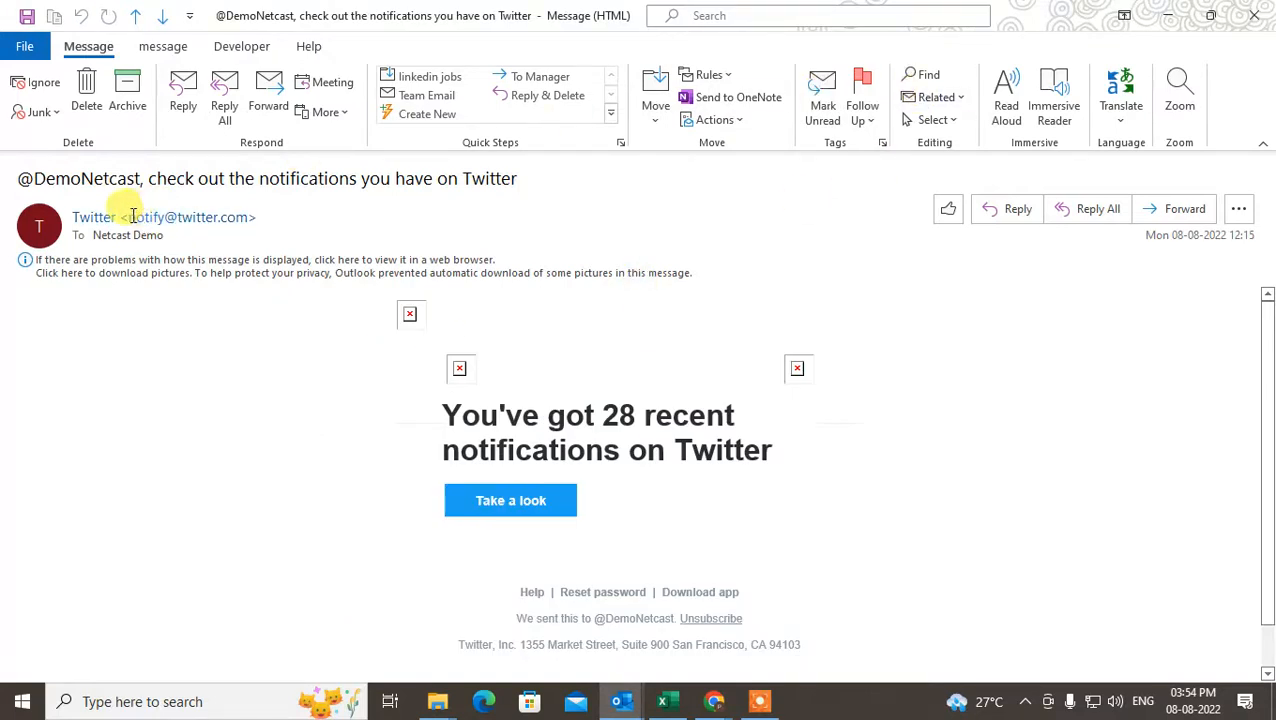
drag(132, 216, 185, 216)
click(219, 334)
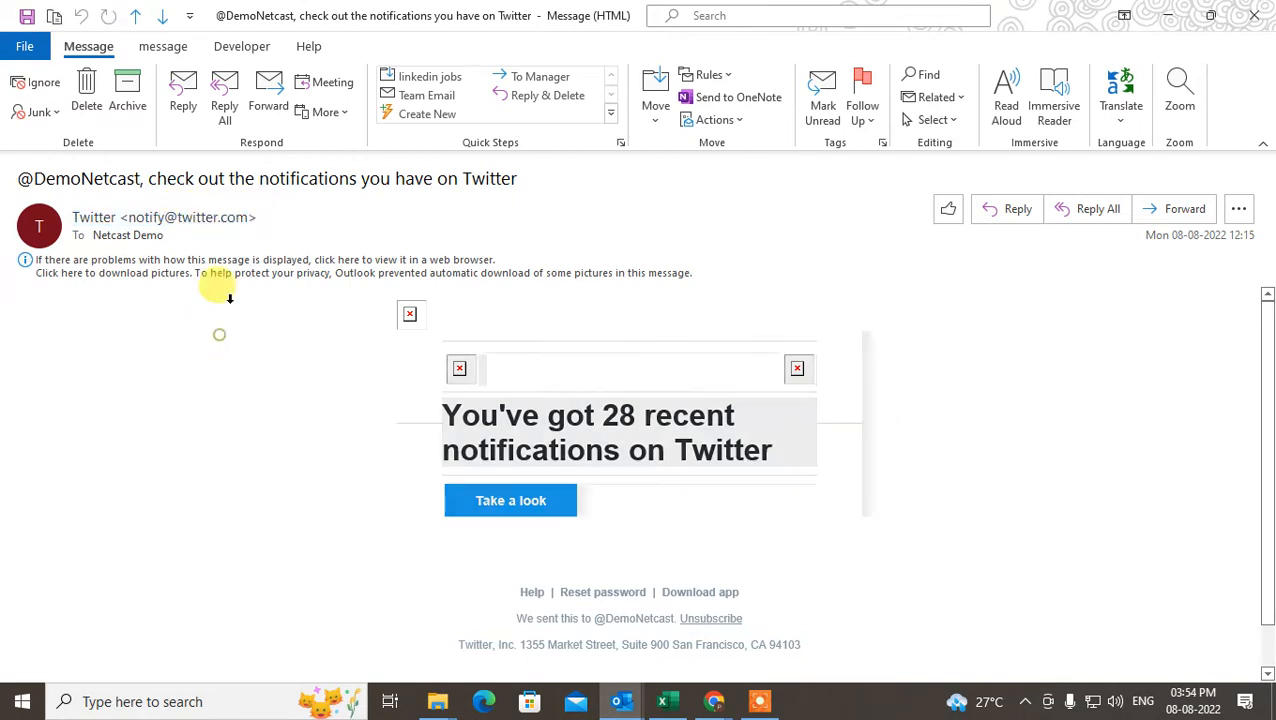
click(215, 372)
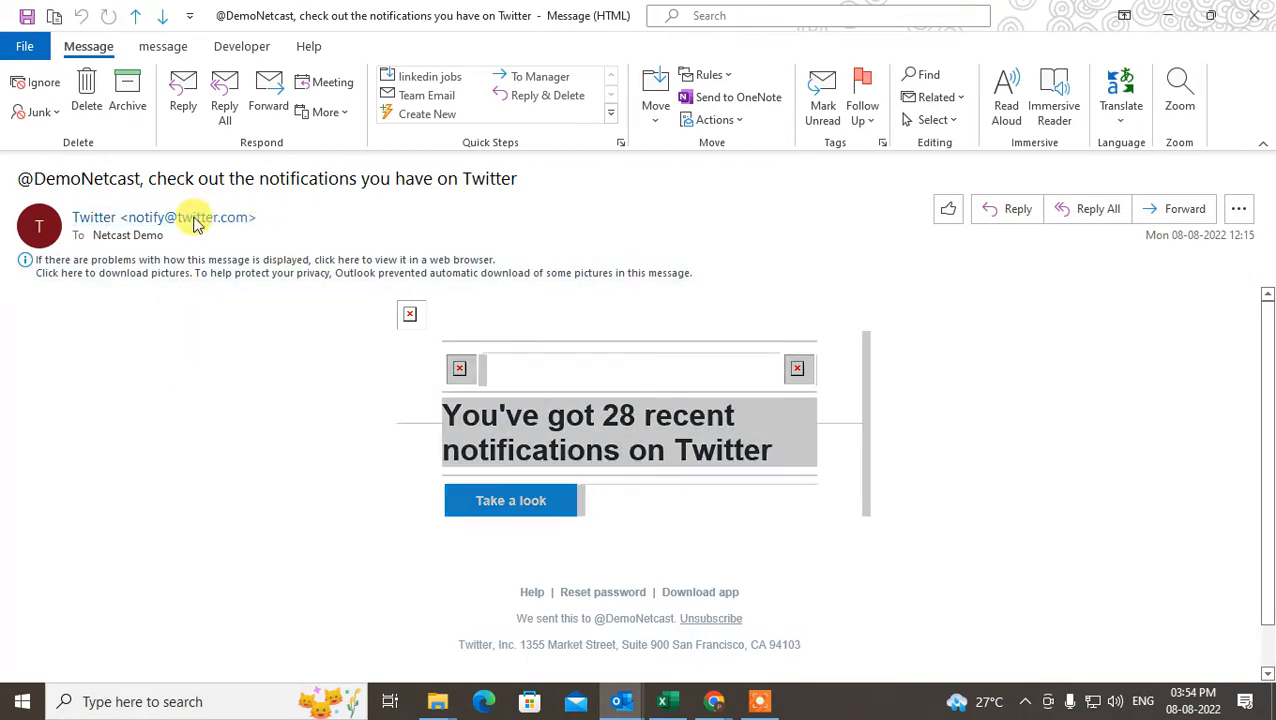
click(259, 212)
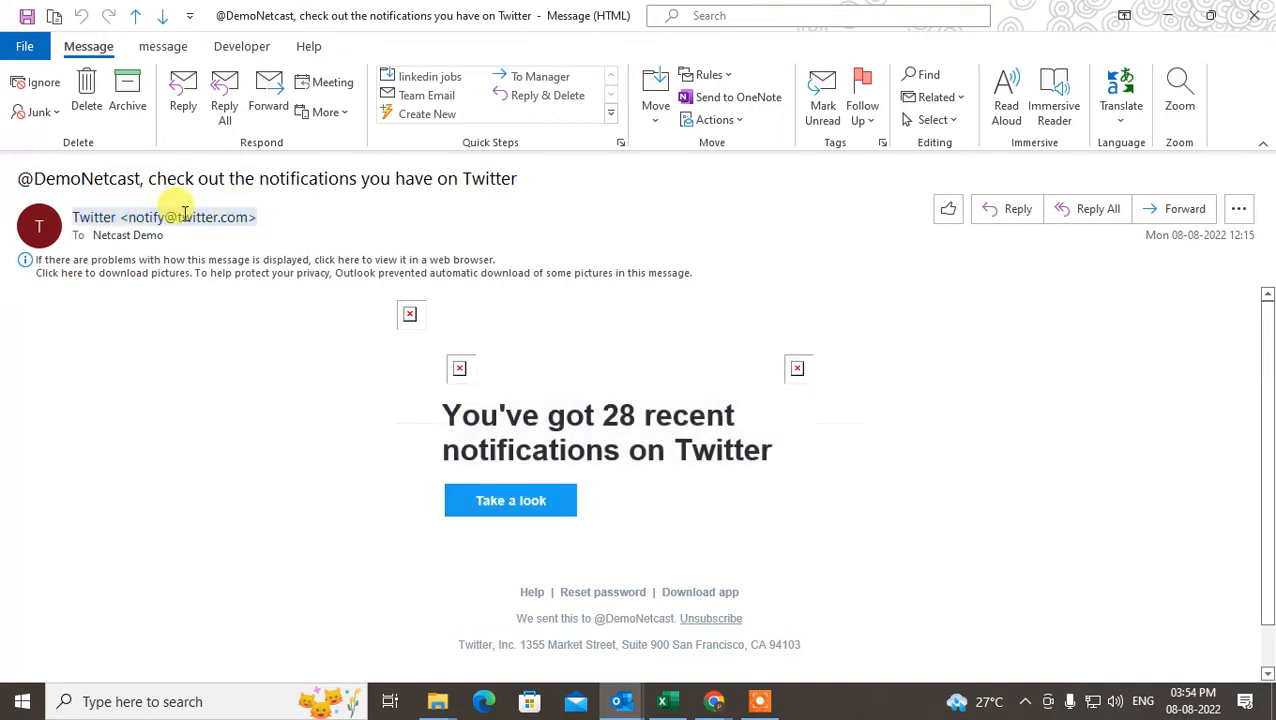
Copy the domain twitter.com from the sender's contact card and close the message.
click(193, 217)
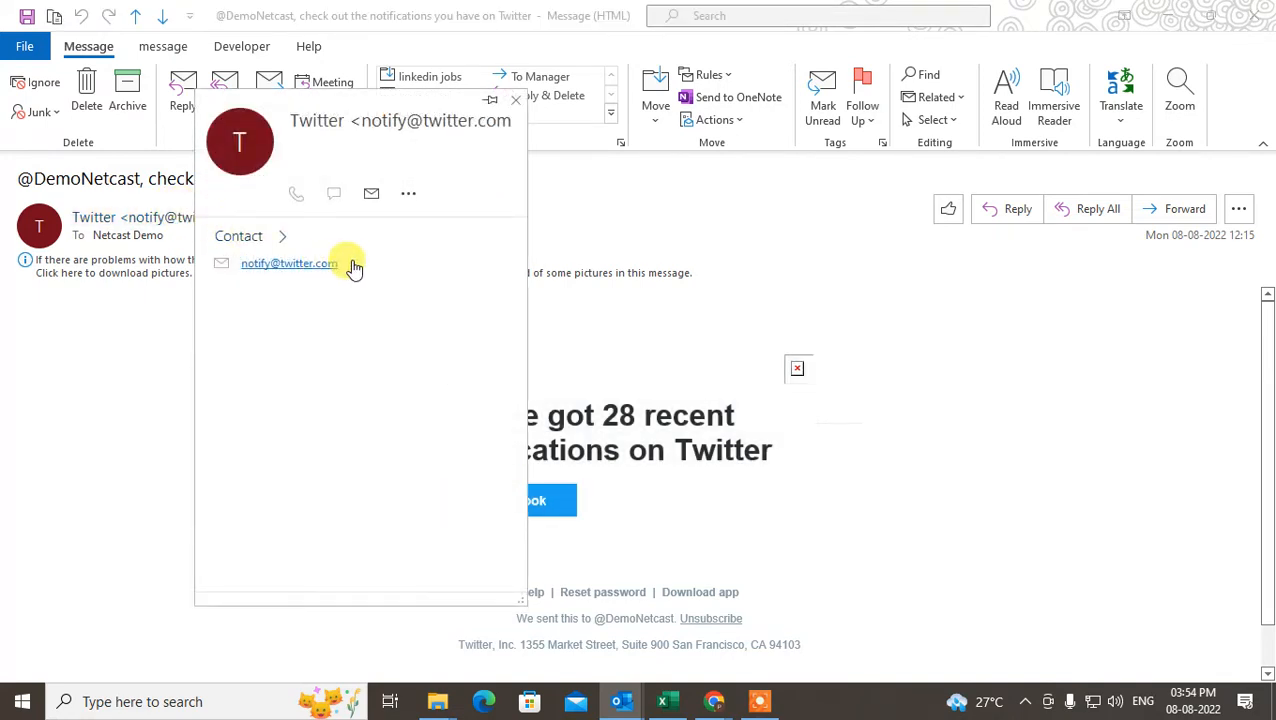
drag(350, 262, 278, 275)
right_click(298, 262)
click(356, 279)
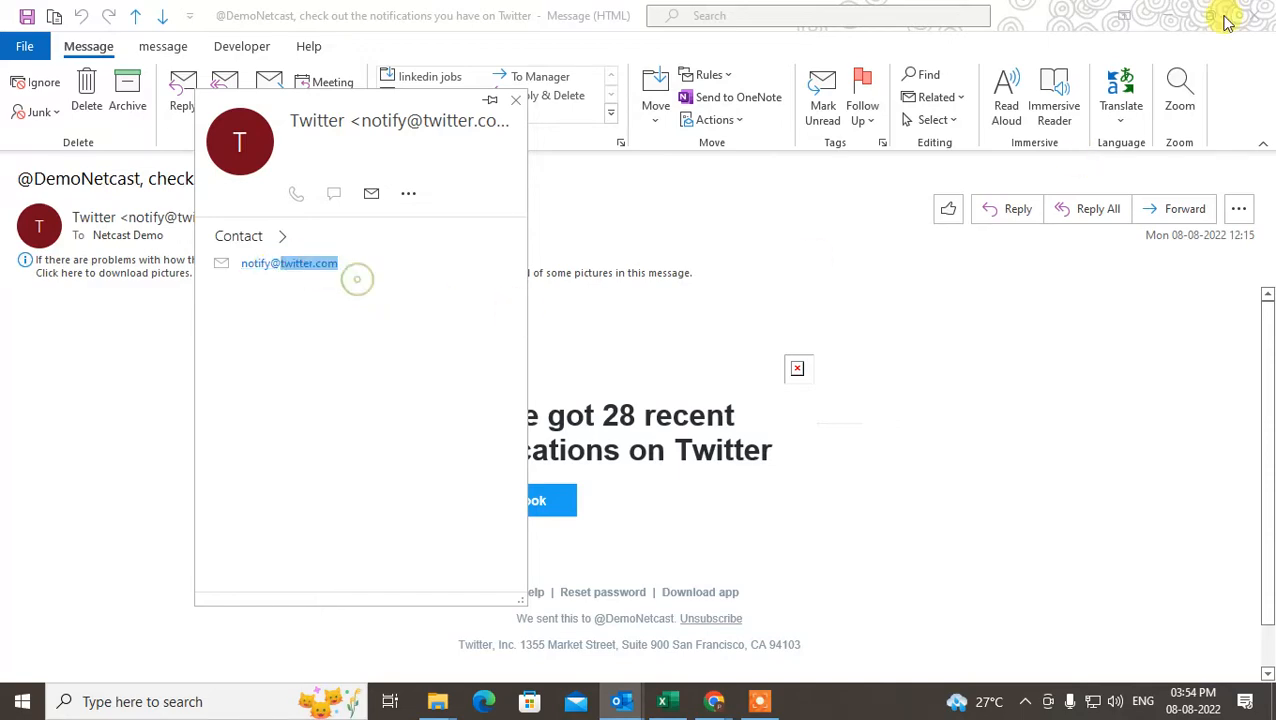
click(1254, 15)
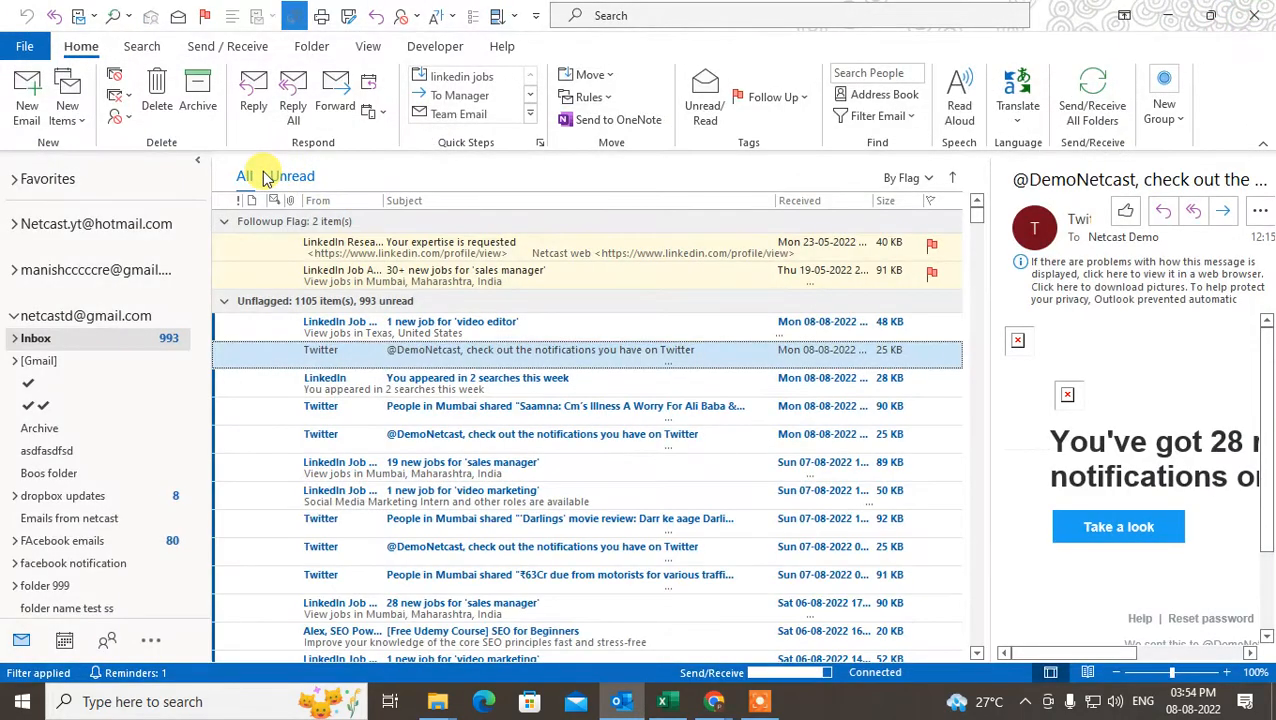
Add the copied domain twitter.com to the Blocked Senders list in the Junk E-mail Options.
click(116, 108)
click(178, 276)
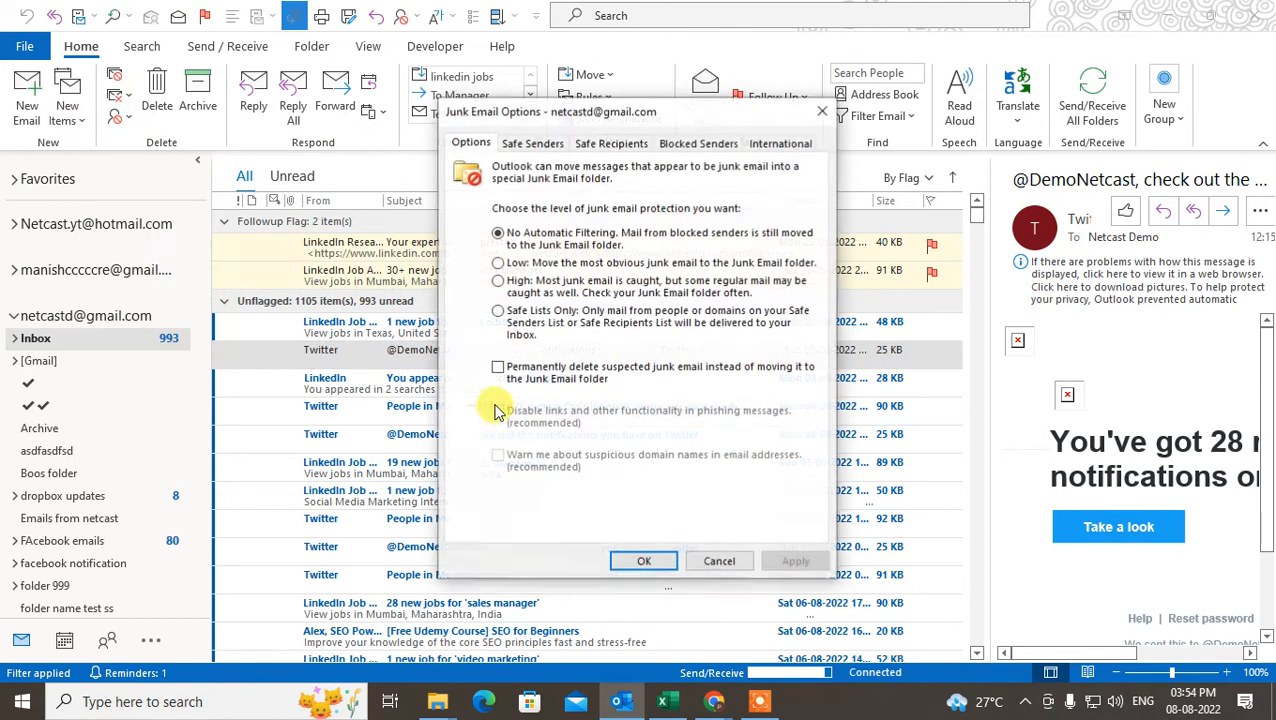
click(690, 143)
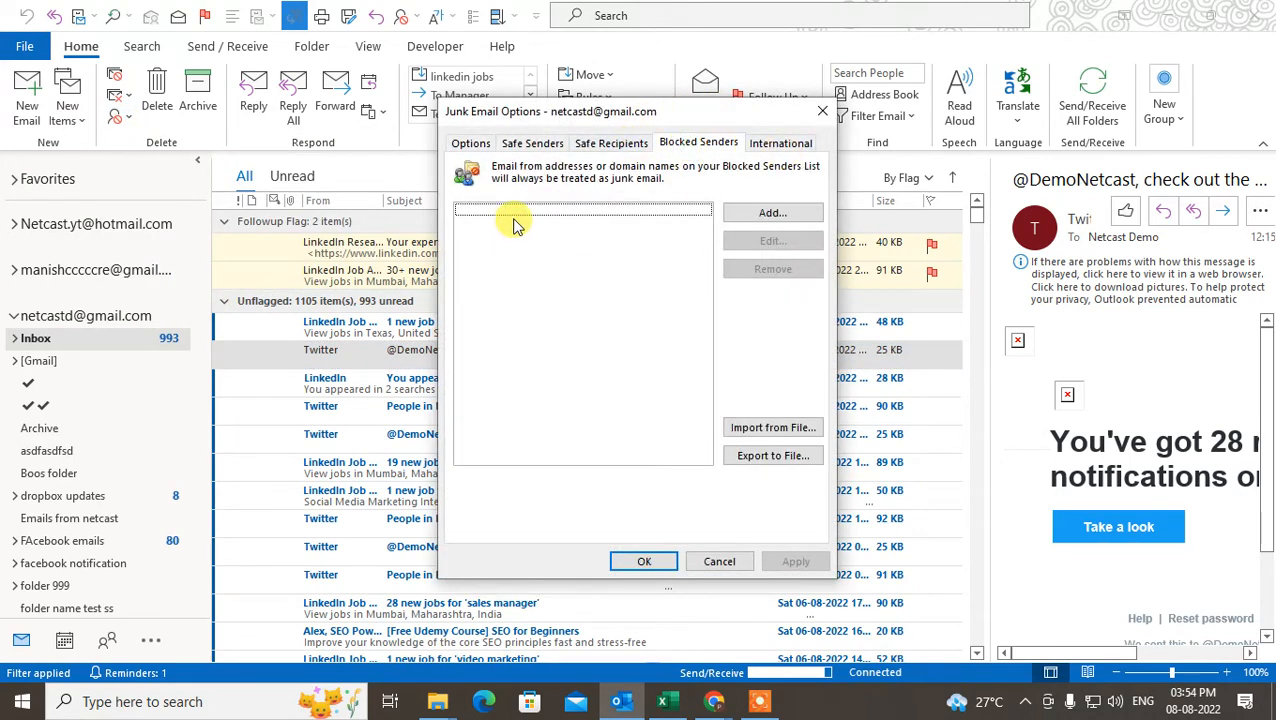
click(764, 212)
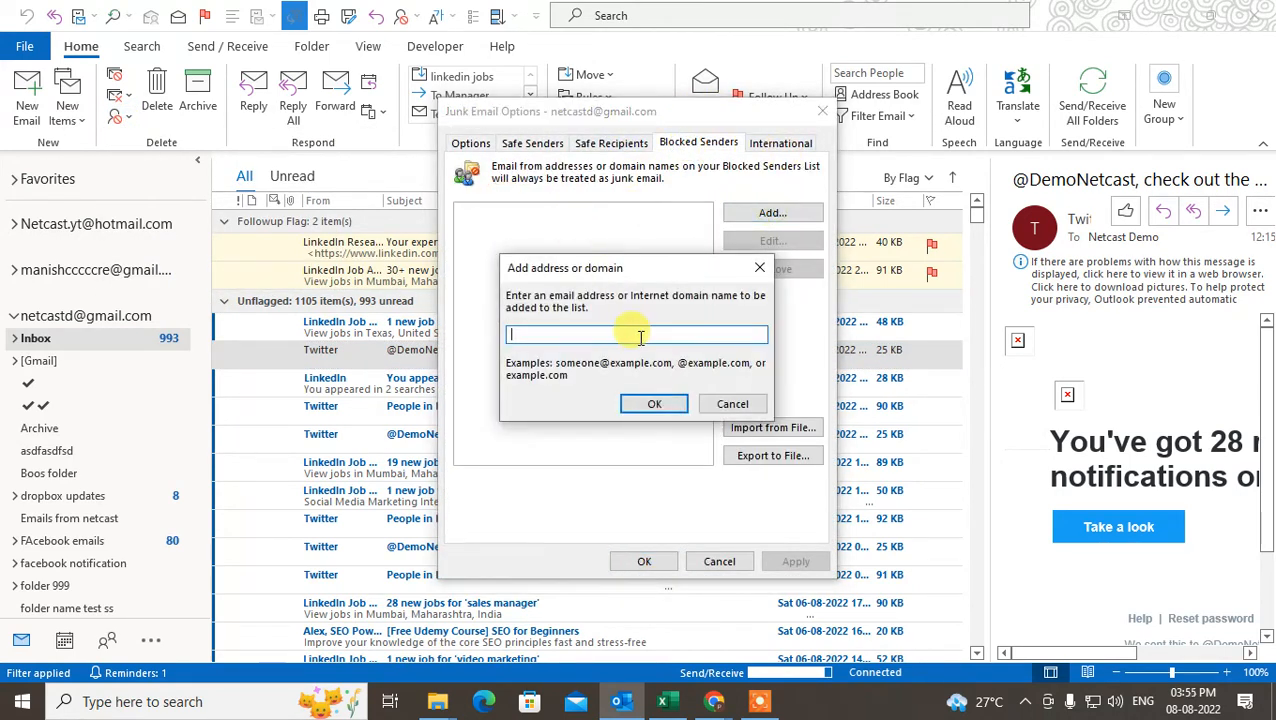
key(ctrl+v)
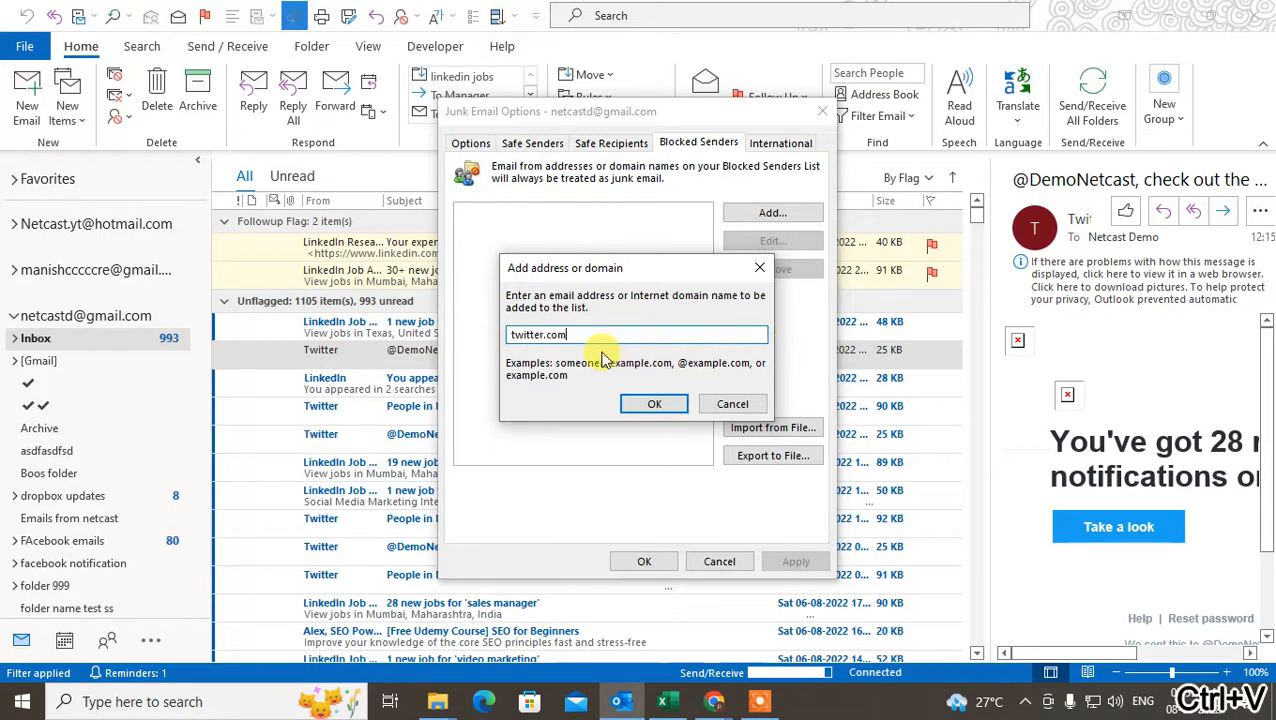
click(652, 406)
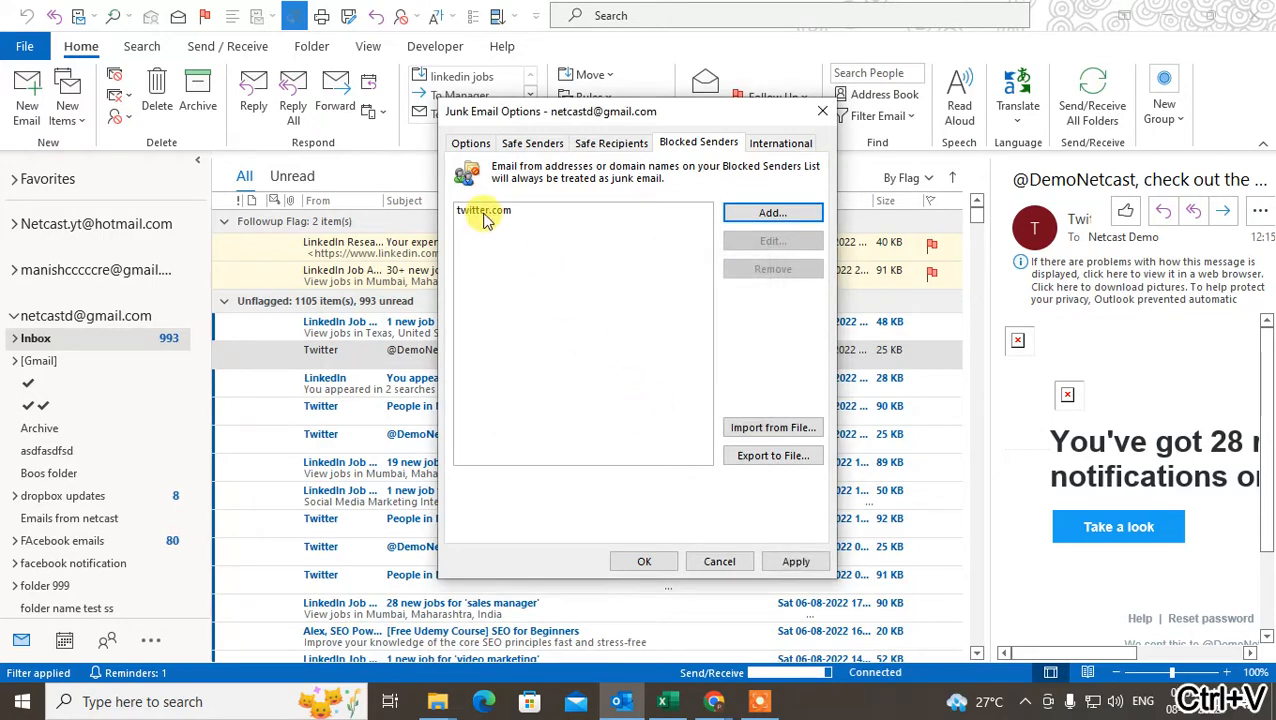
click(740, 218)
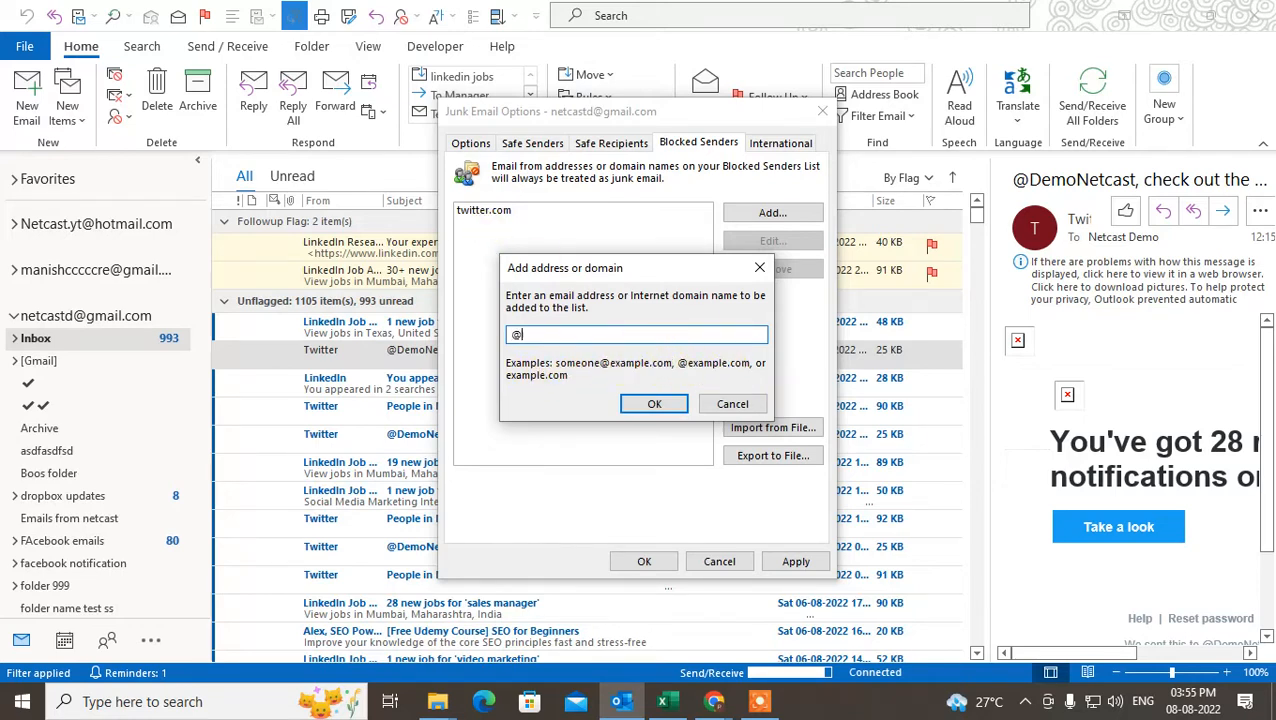
text(@)
key(ctrl+v)
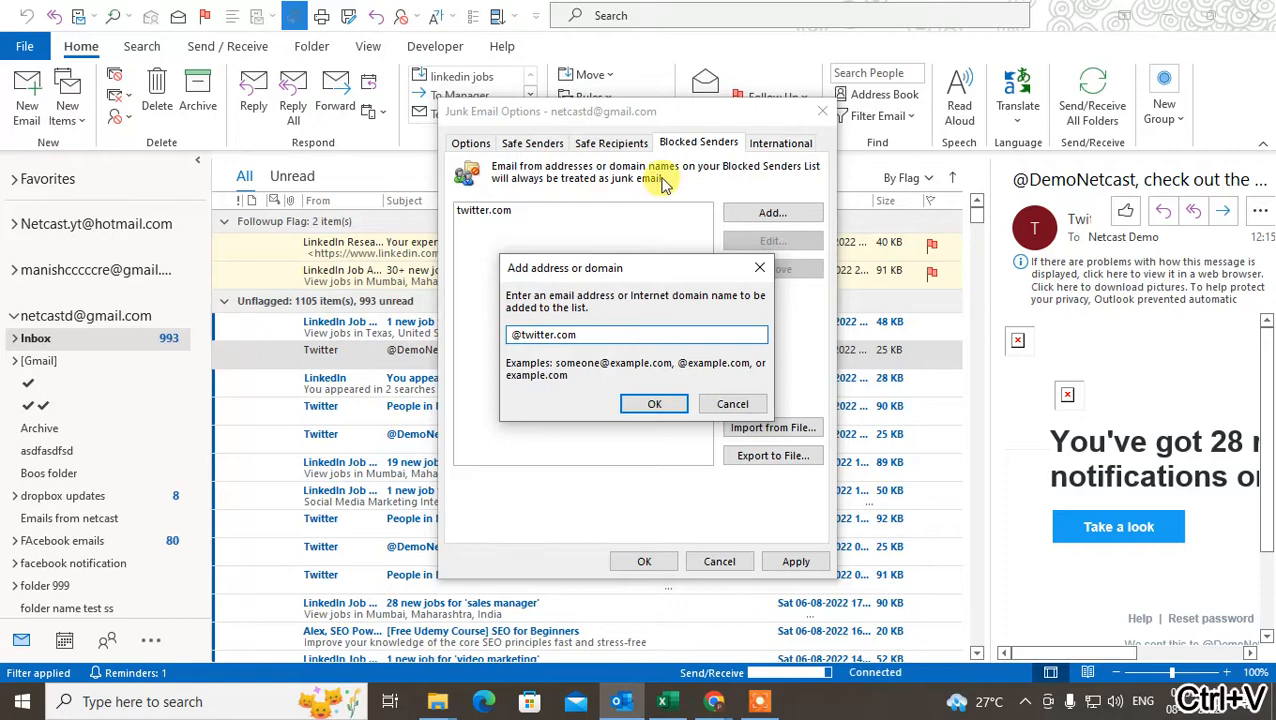
click(650, 404)
click(489, 224)
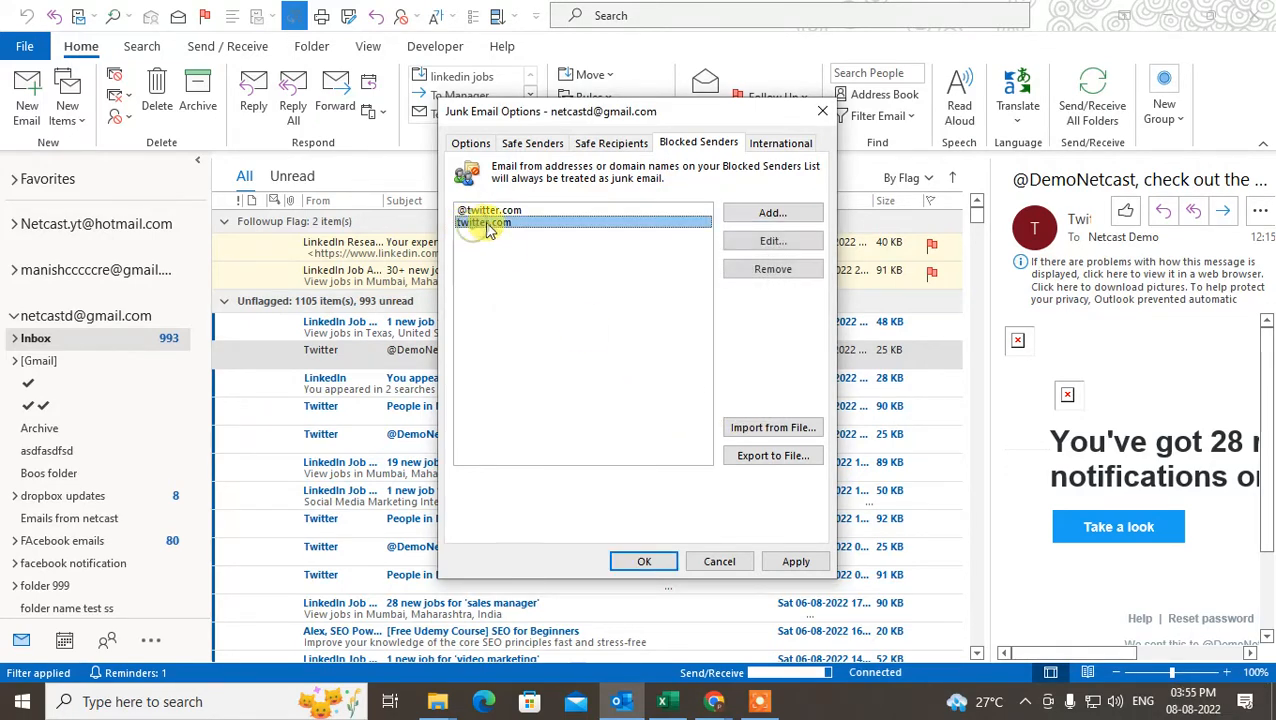
click(481, 210)
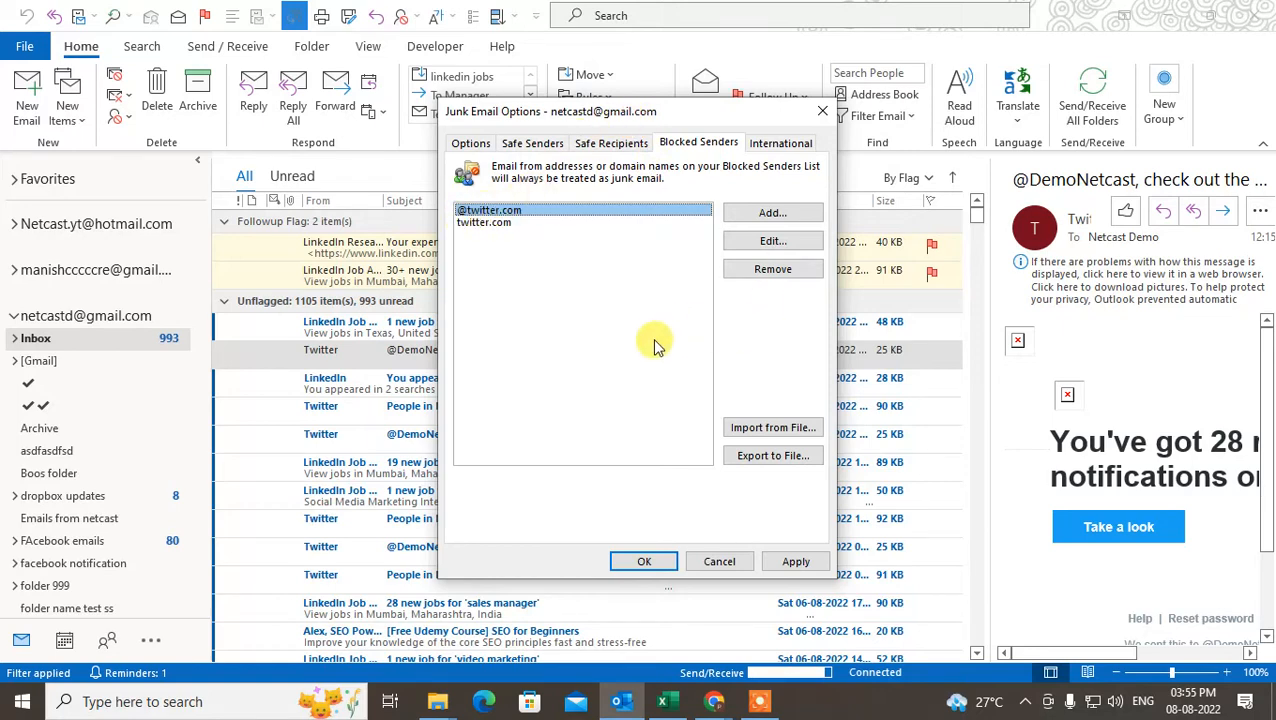
Turn on permanent deletion of suspected junk email and set the junk email protection level to High.
click(472, 145)
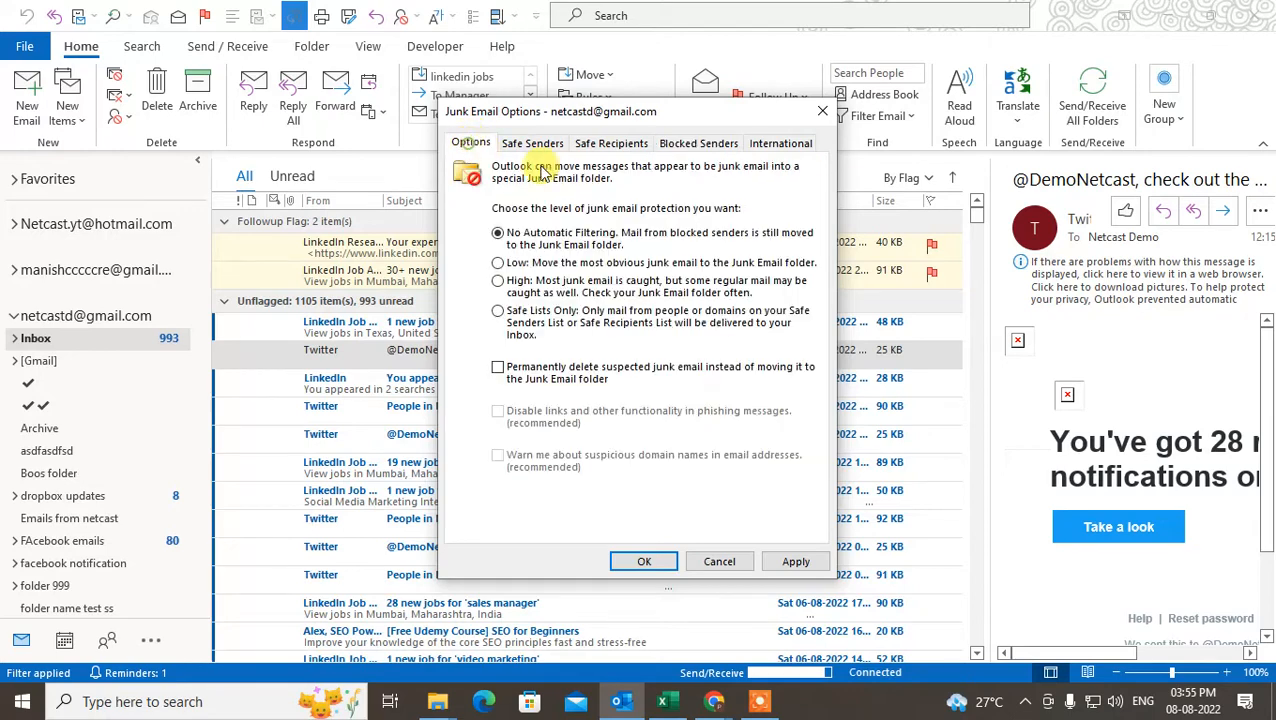
click(498, 367)
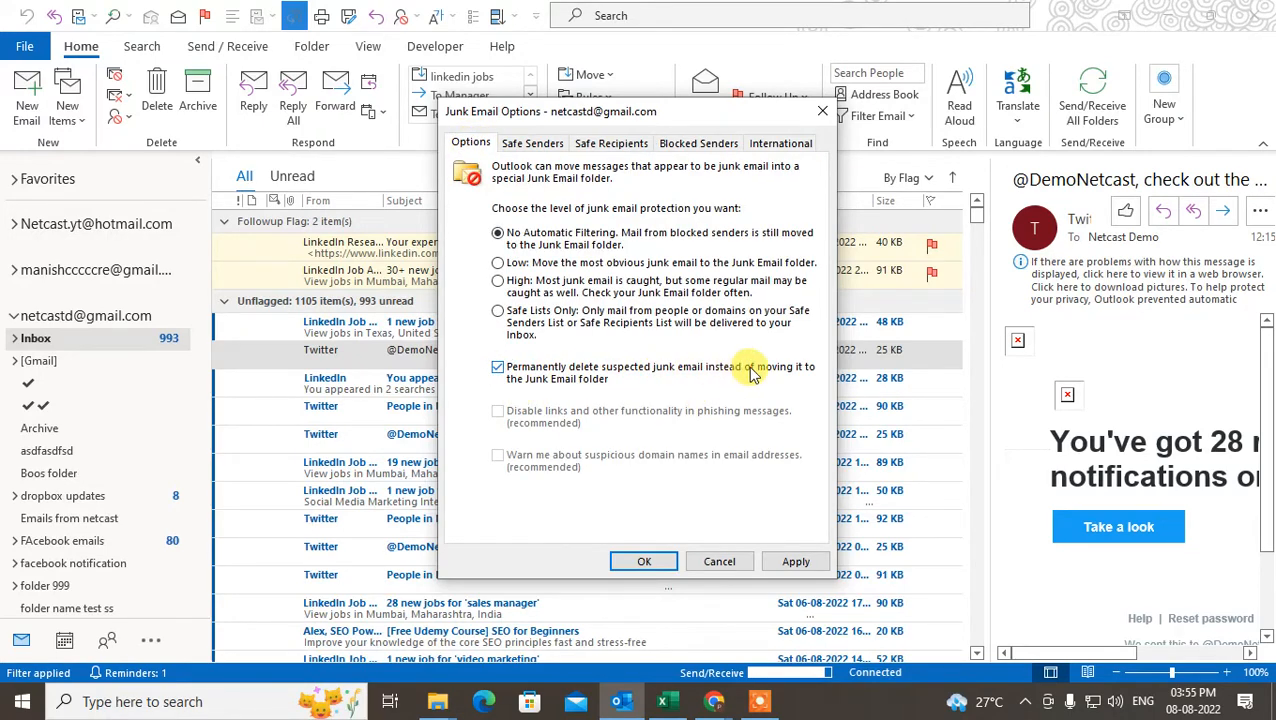
click(706, 145)
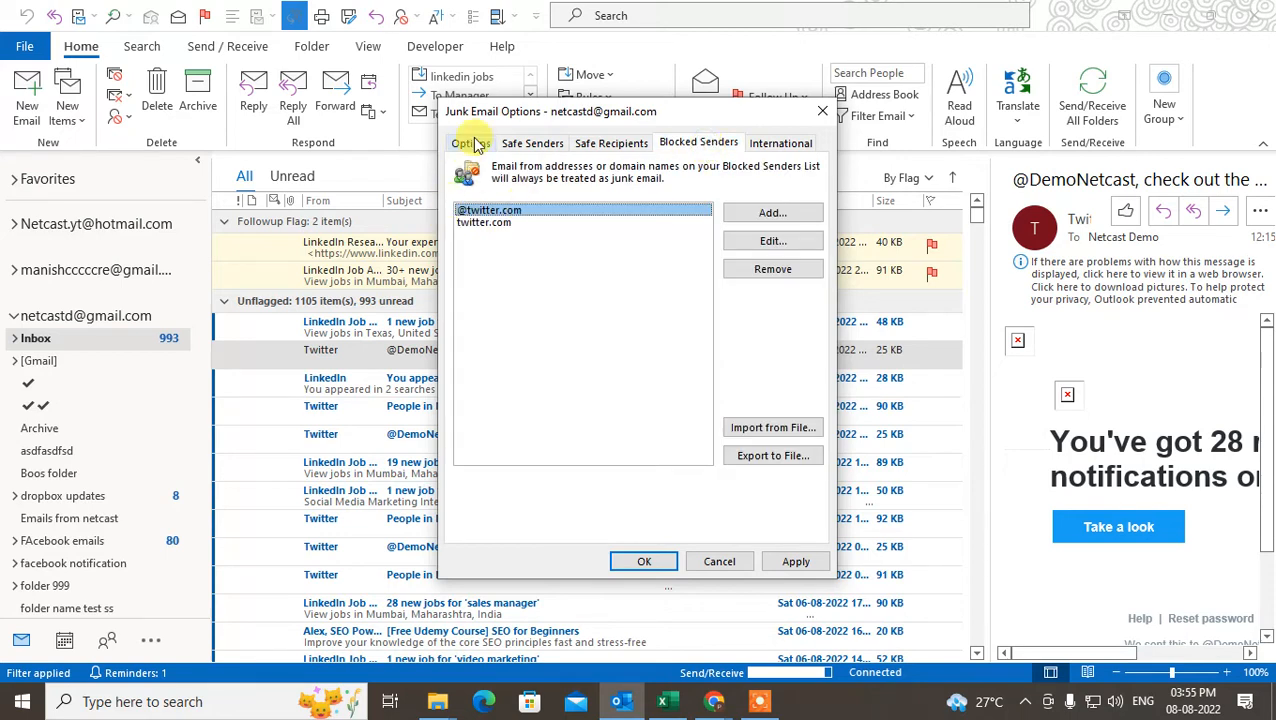
click(780, 142)
click(698, 143)
click(470, 143)
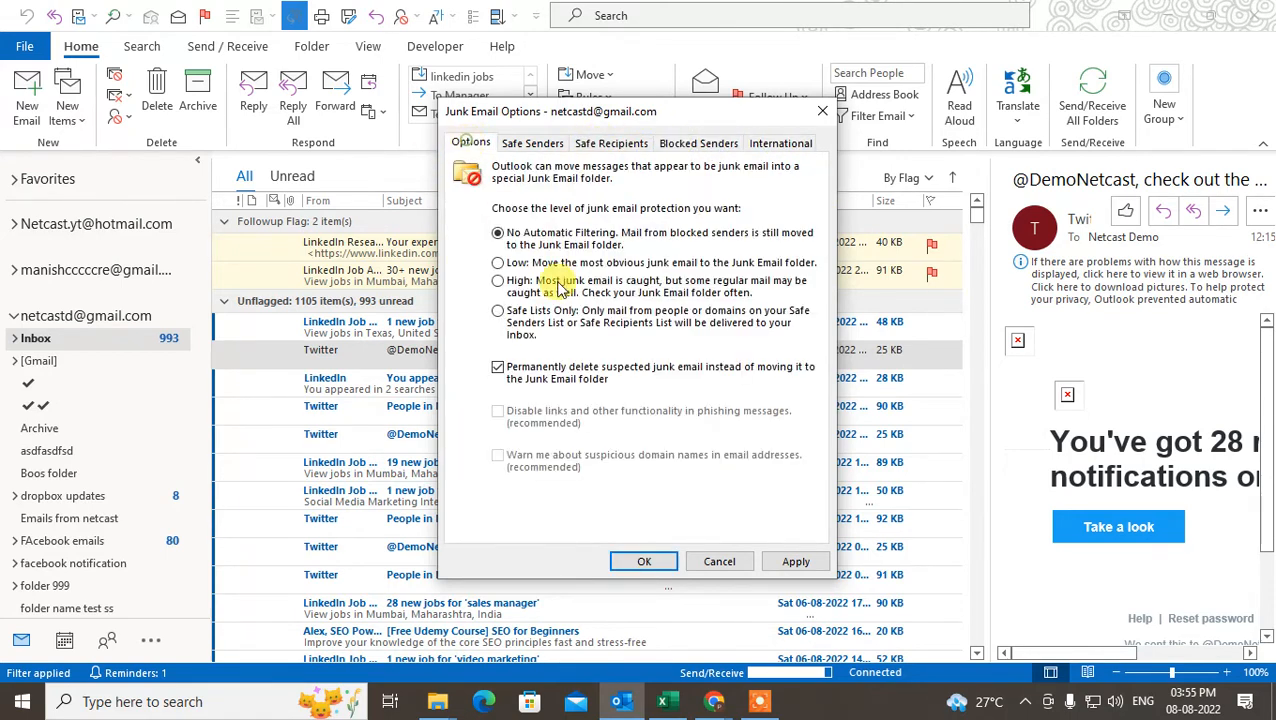
click(498, 281)
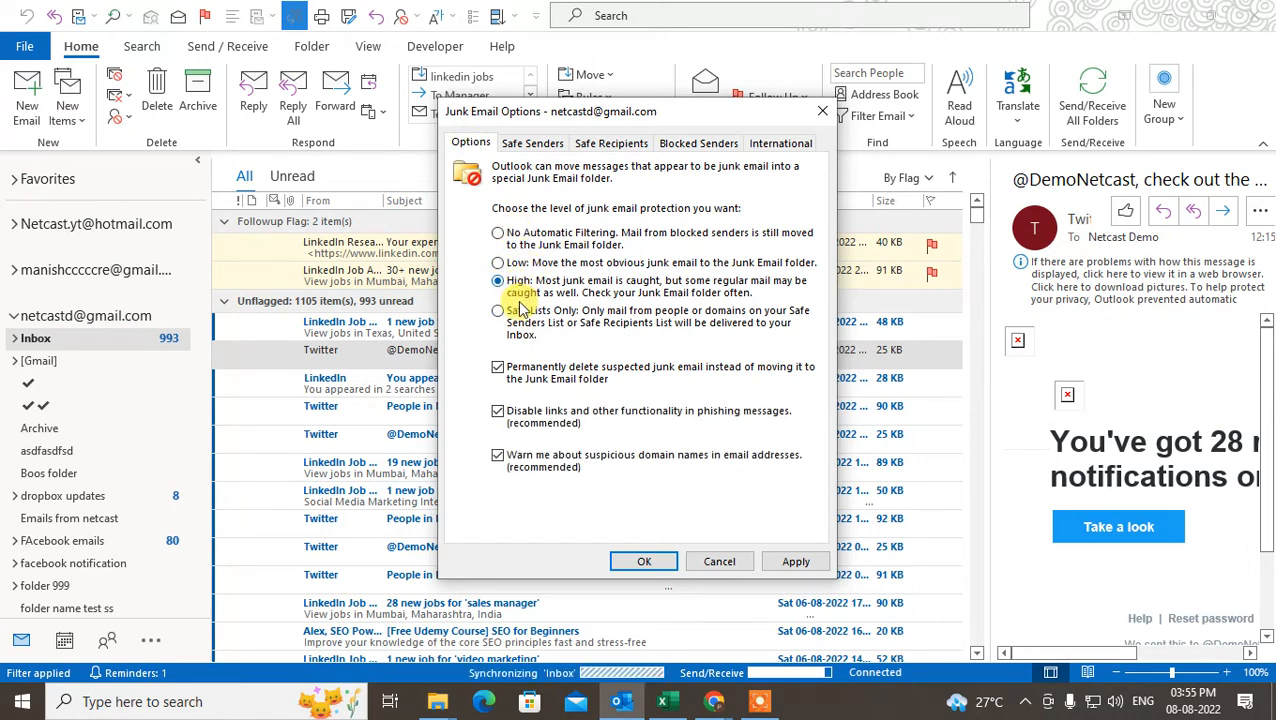
Add an individual sender's Gmail address to the Blocked Senders list.
click(688, 143)
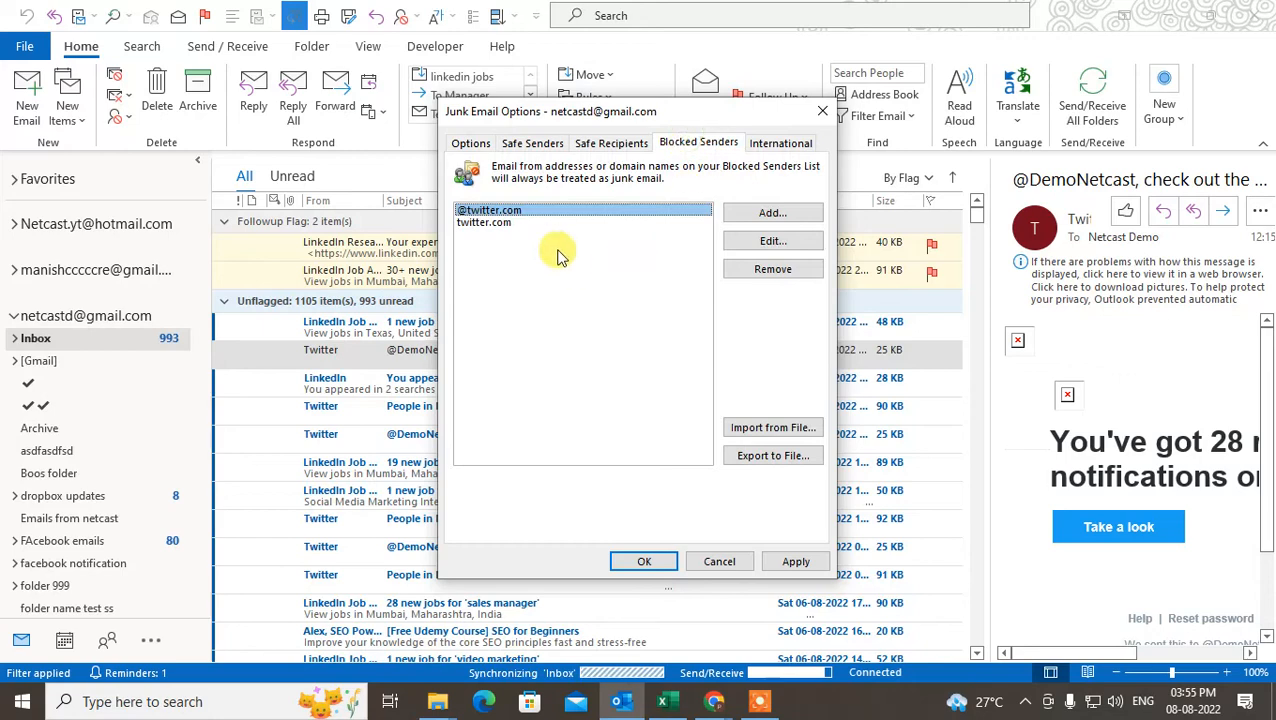
click(766, 213)
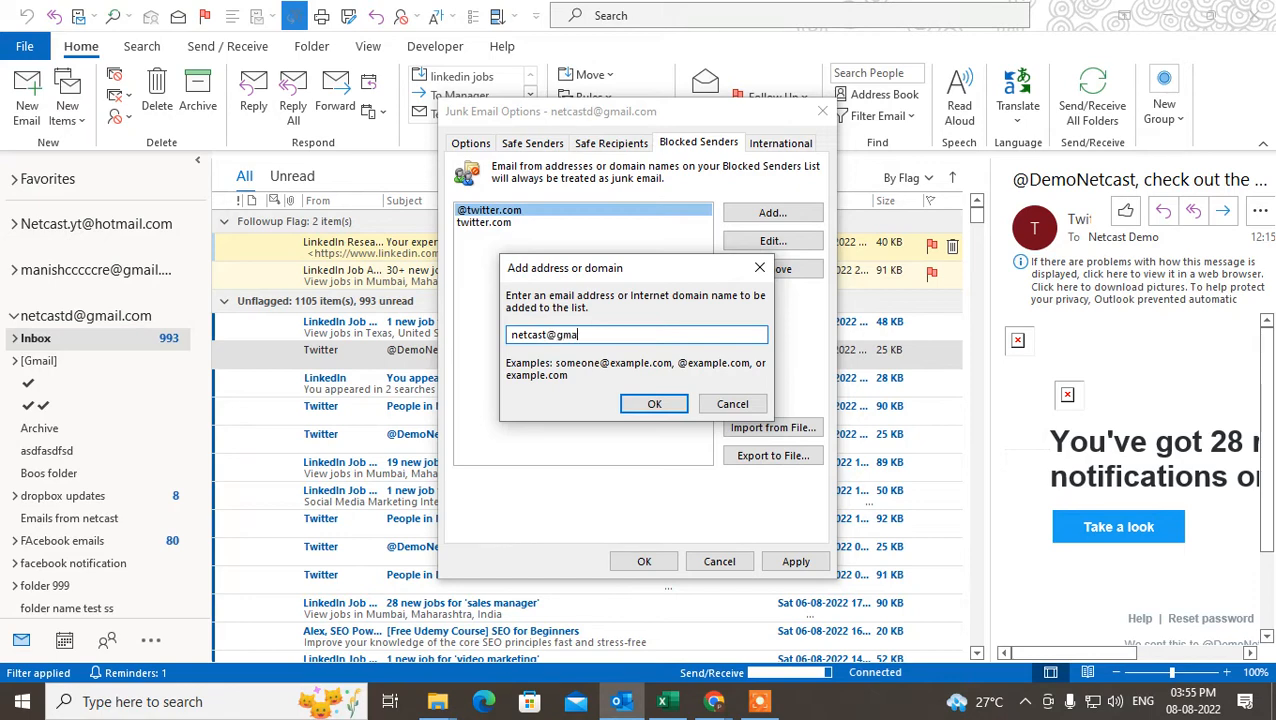
click(683, 403)
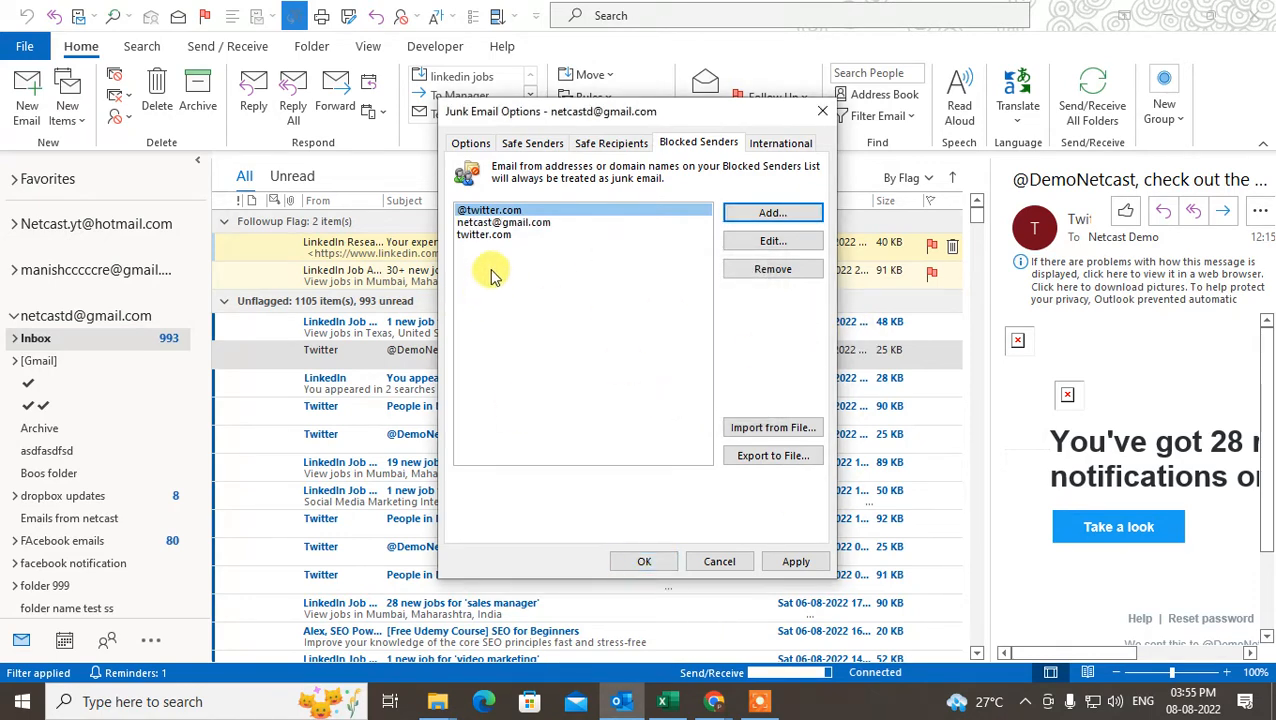
Remove the twitter.com entry without the @ sign from the Blocked Senders list, then save the junk email options and return to the Inbox.
click(484, 234)
click(748, 269)
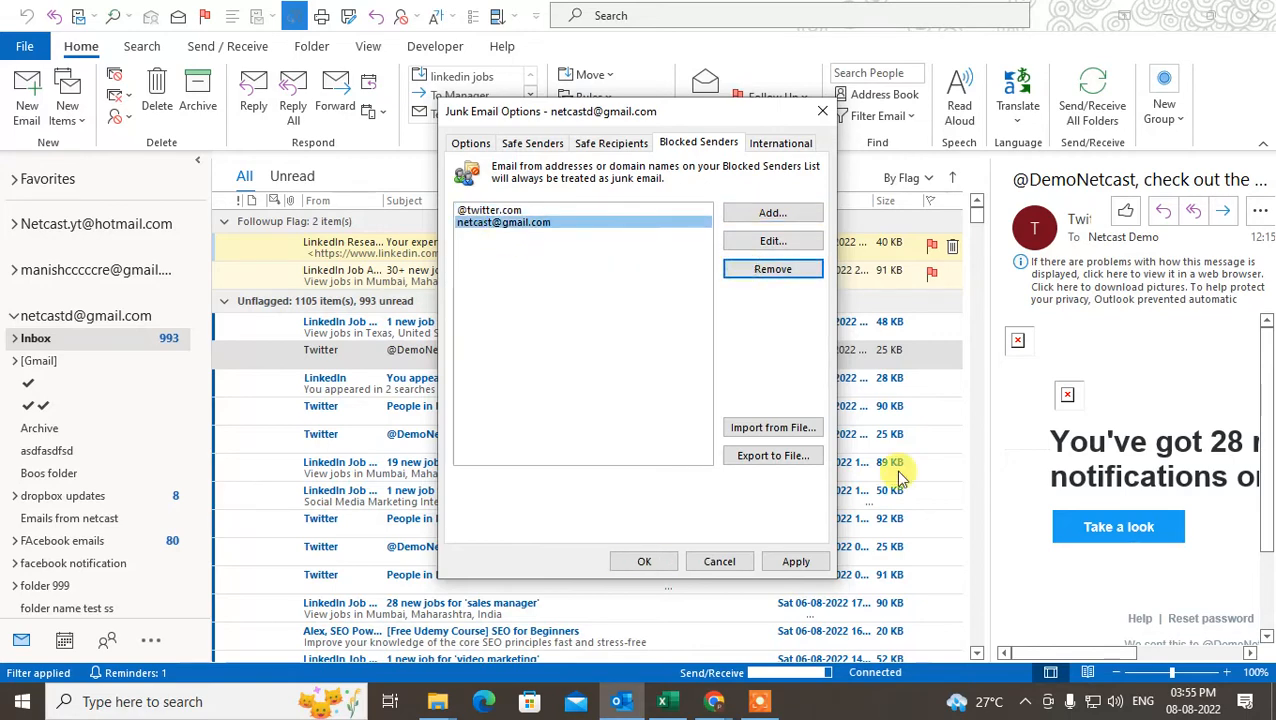
click(644, 561)
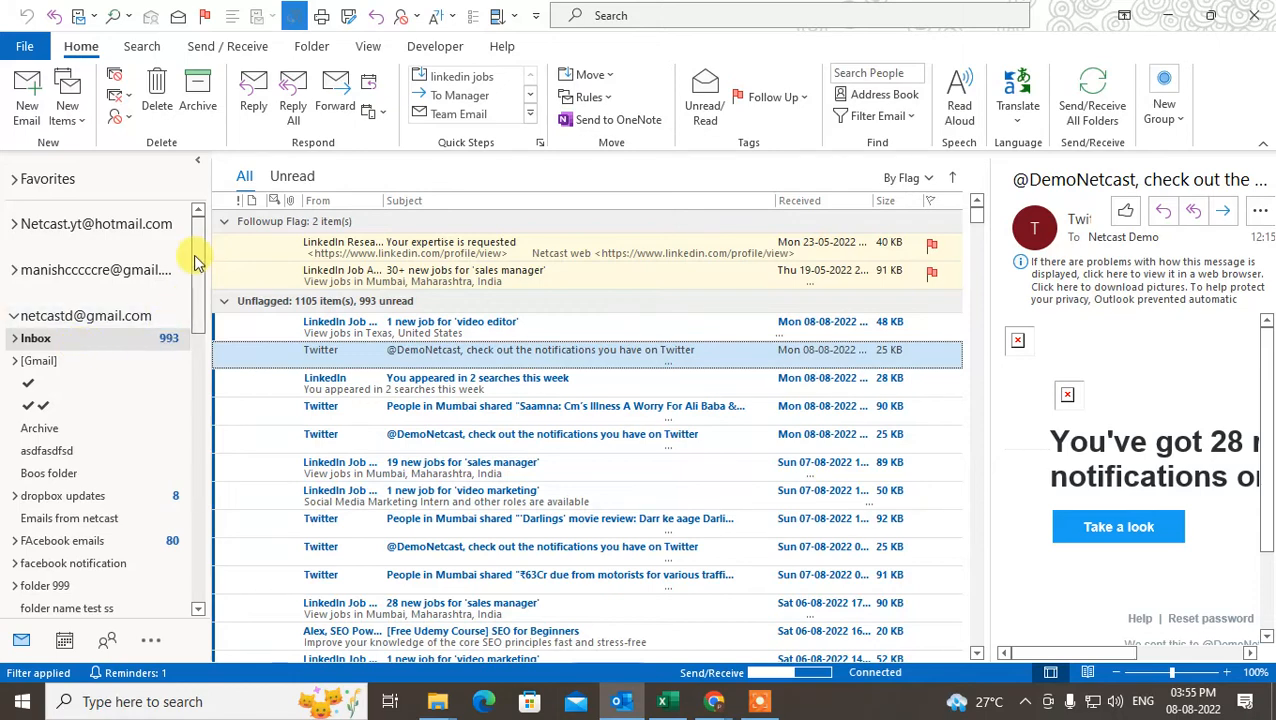
click(38, 339)
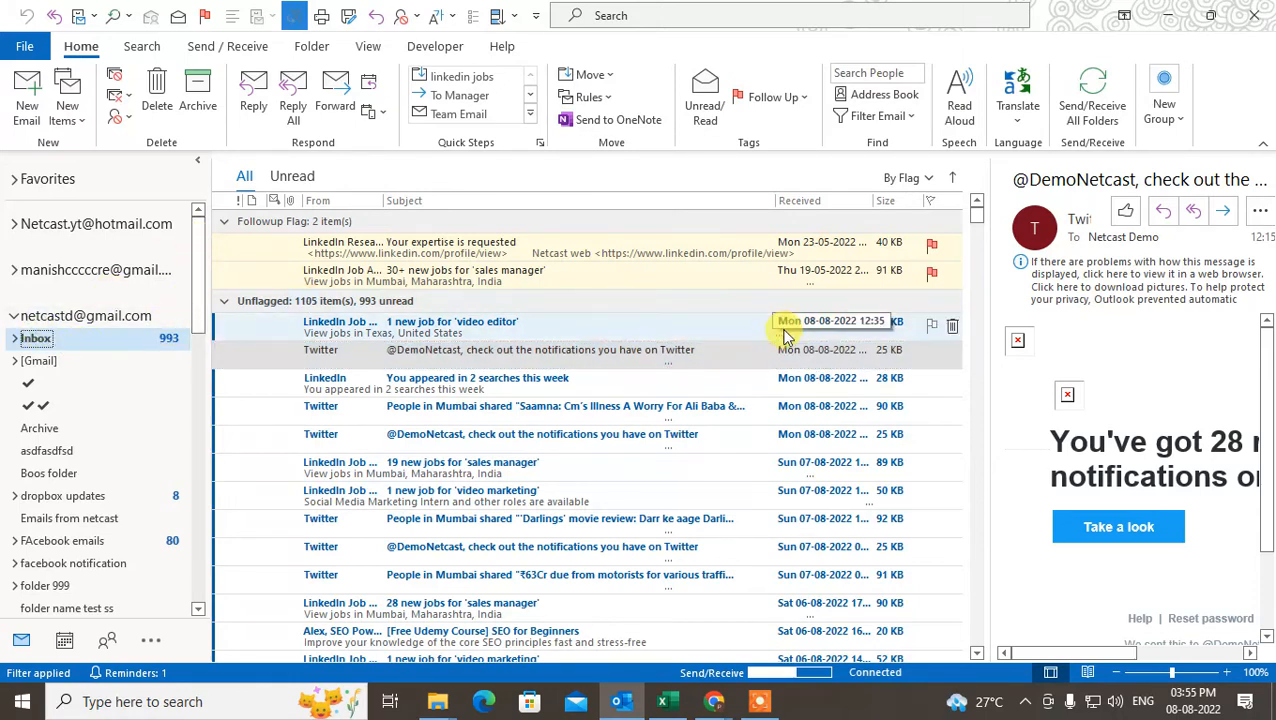